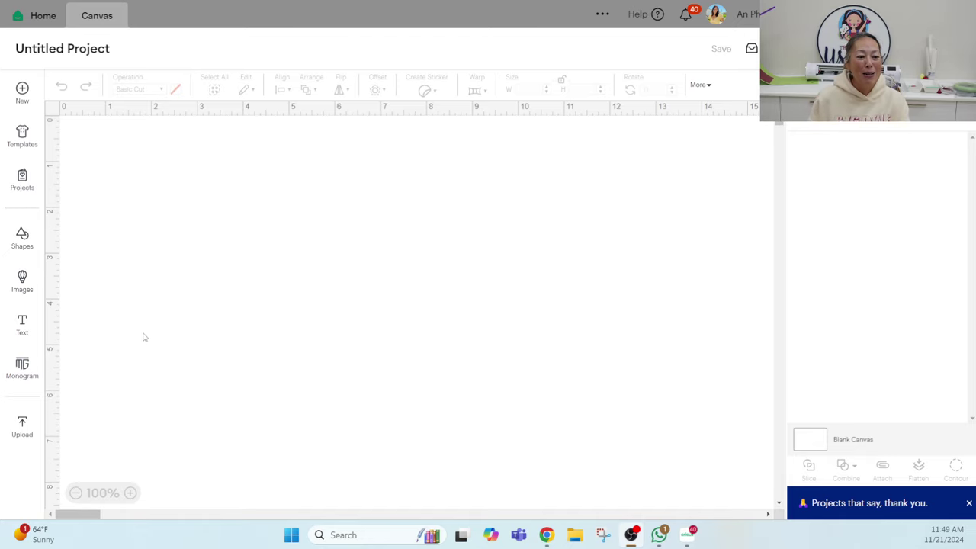
- Add a text box and give it the Farmhouse system font, found by searching 'farmhouse'
left_click(19, 330)
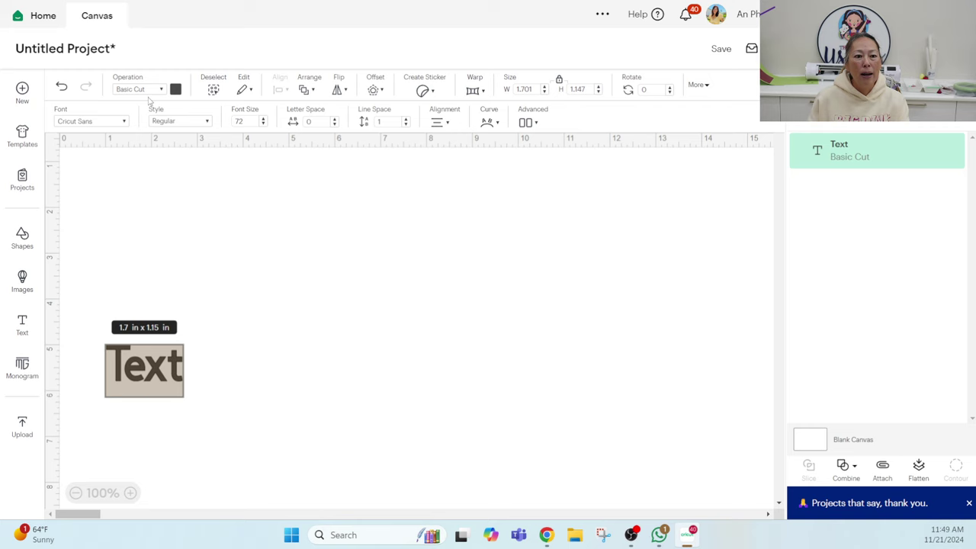
left_click(118, 122)
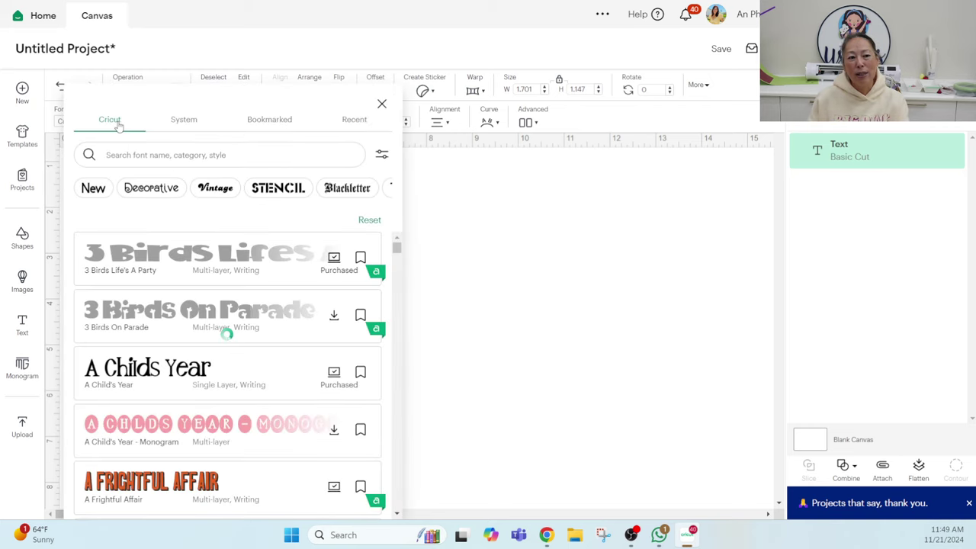
left_click(590, 303)
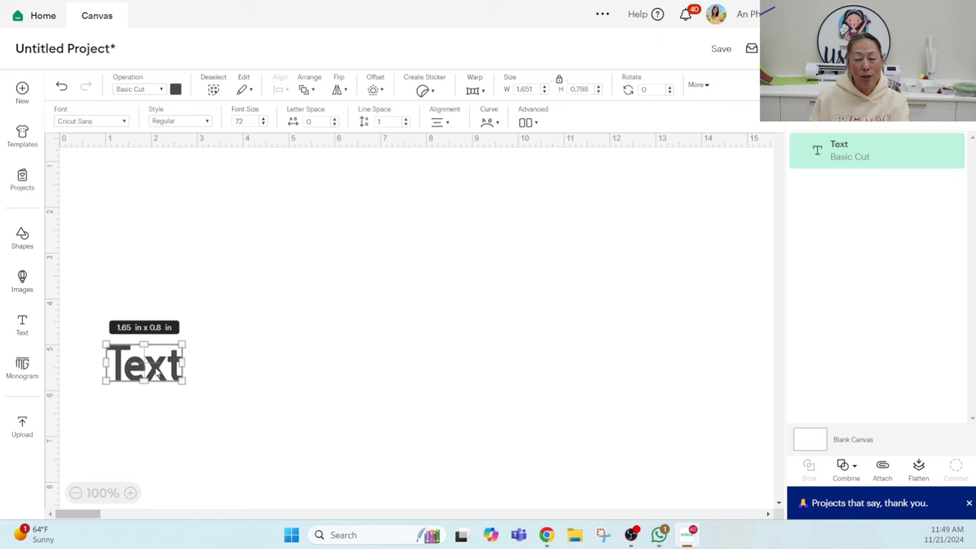
left_click(122, 122)
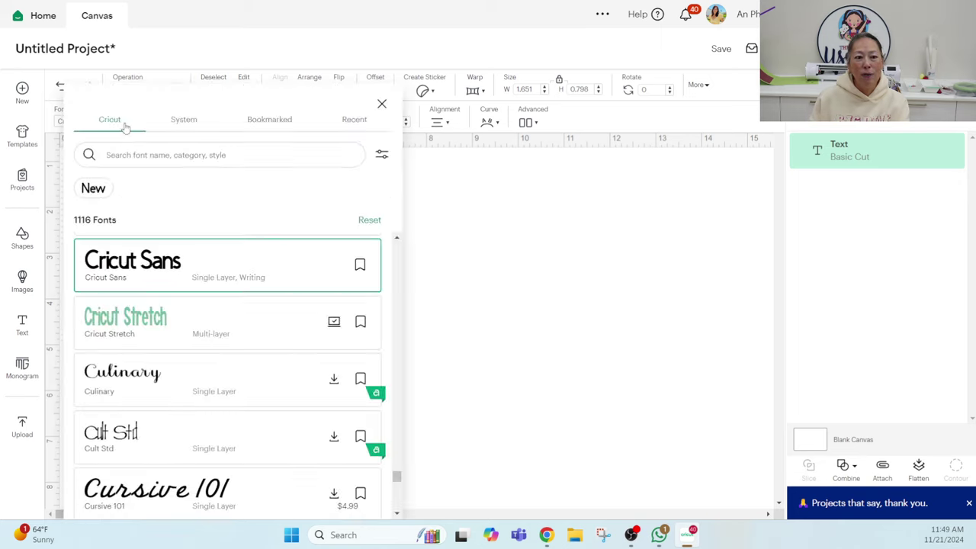
left_click(186, 121)
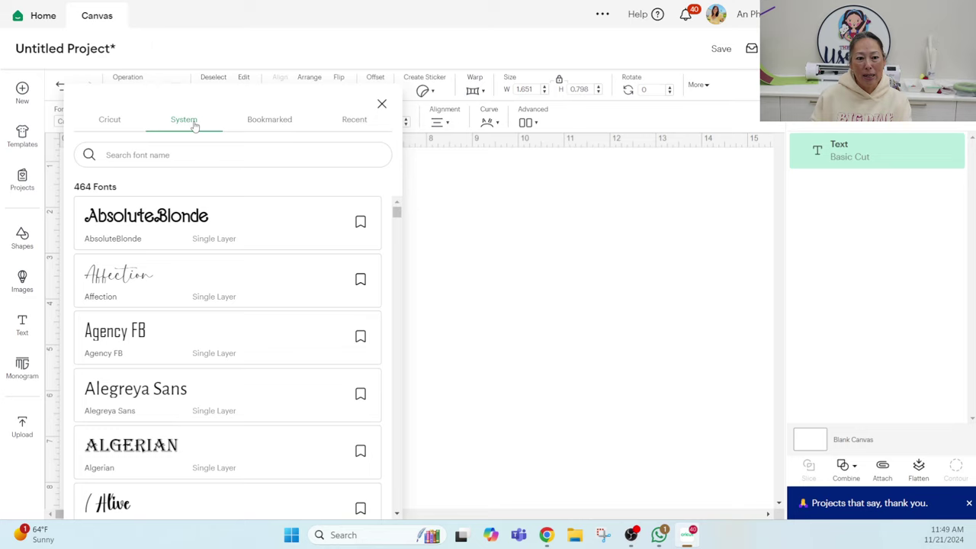
left_click(210, 157)
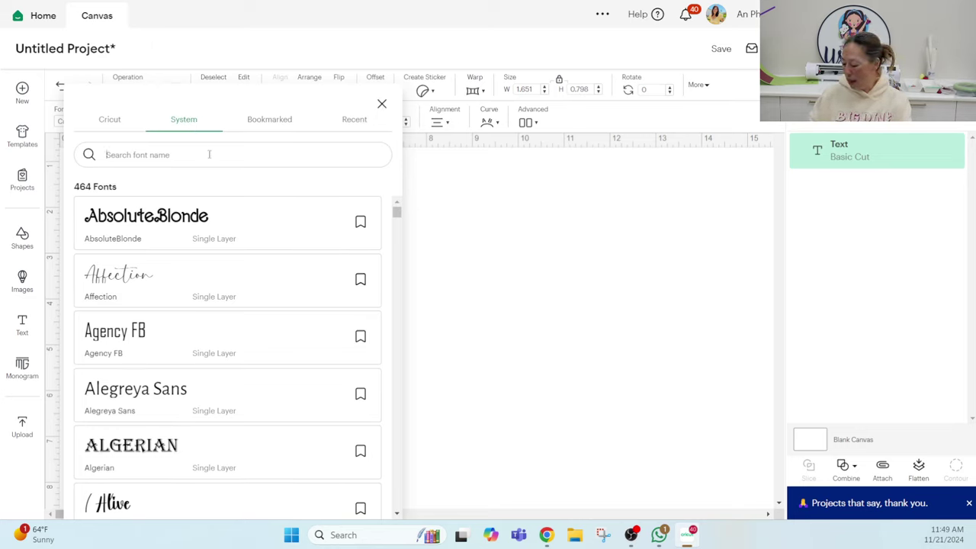
type("f")
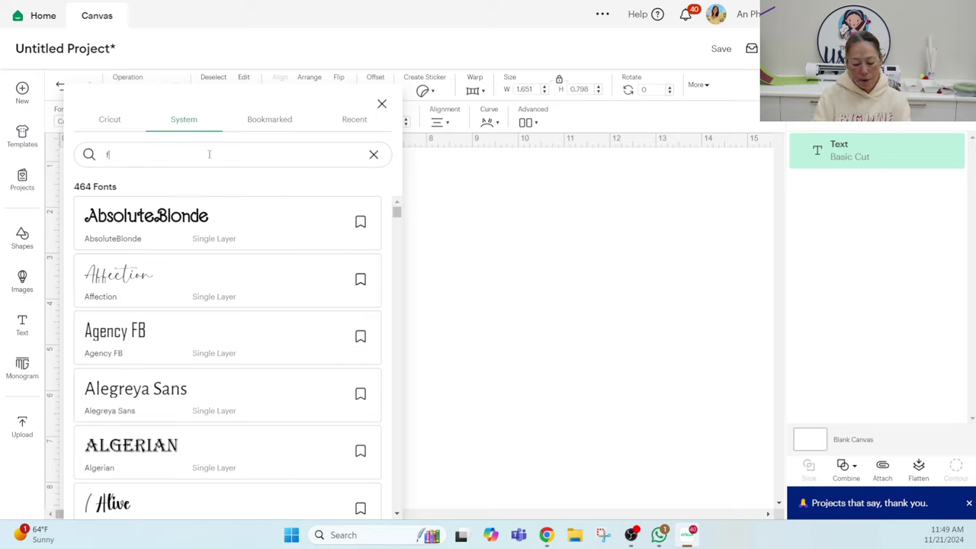
type("armhouse")
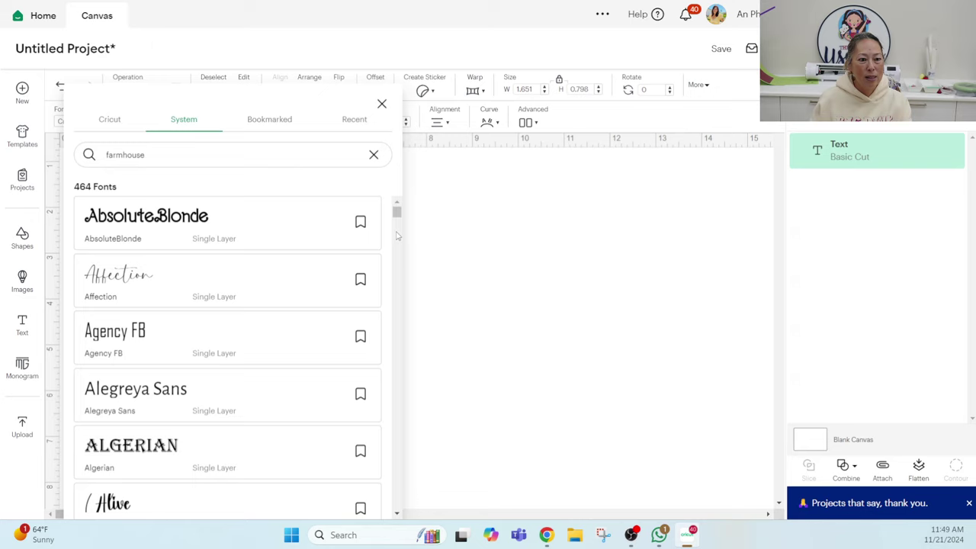
left_click(206, 227)
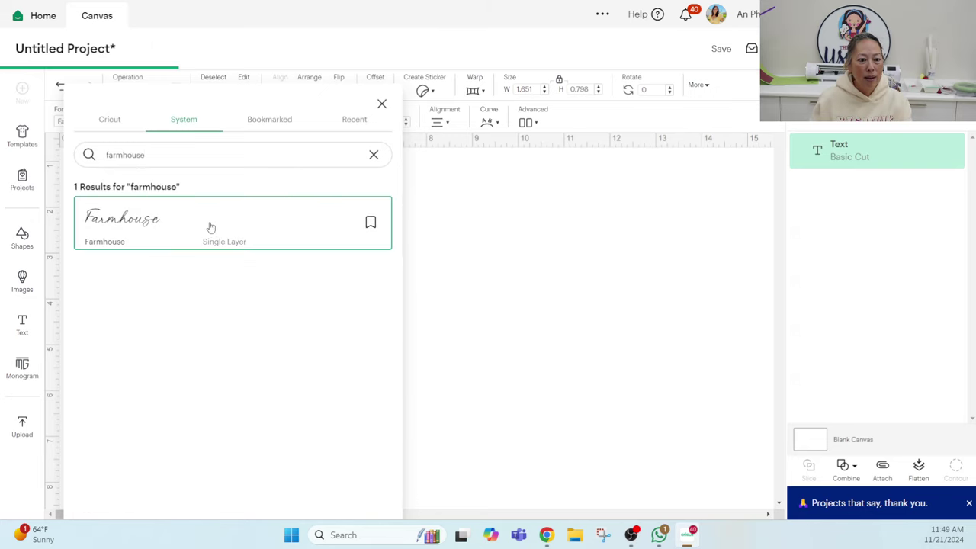
- Move the text toward the canvas centre and enlarge it to about 5.45 × 3.34 in
left_click(499, 299)
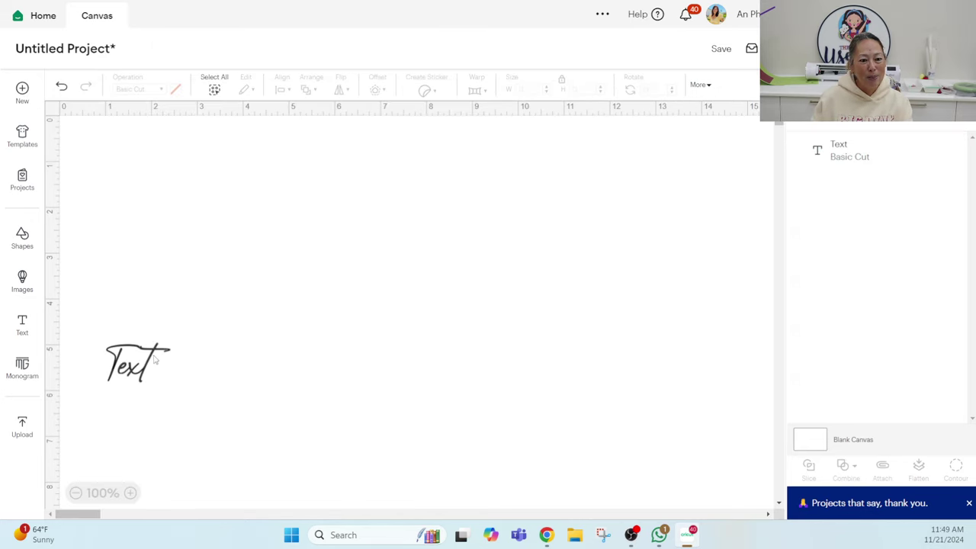
left_click_drag(154, 359, 438, 348)
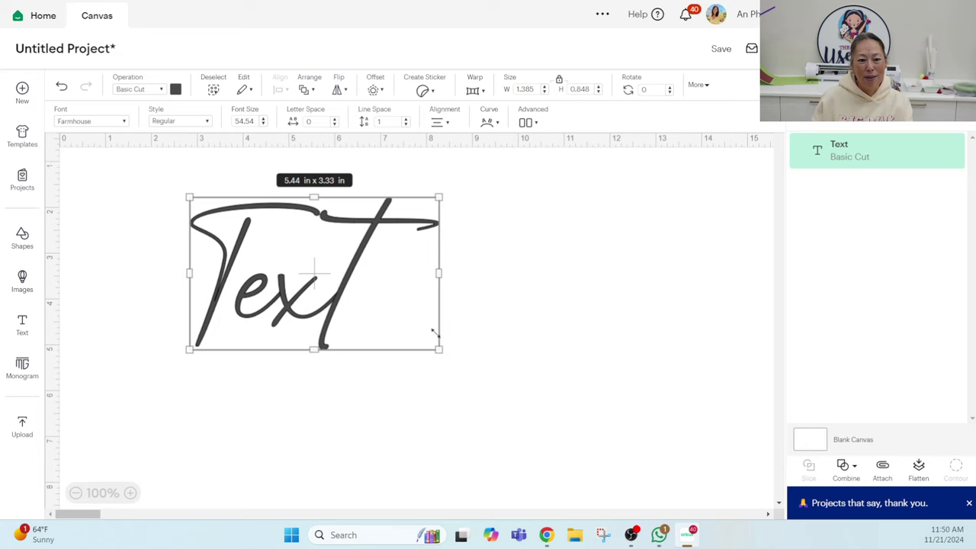
left_click(525, 303)
left_click(308, 304)
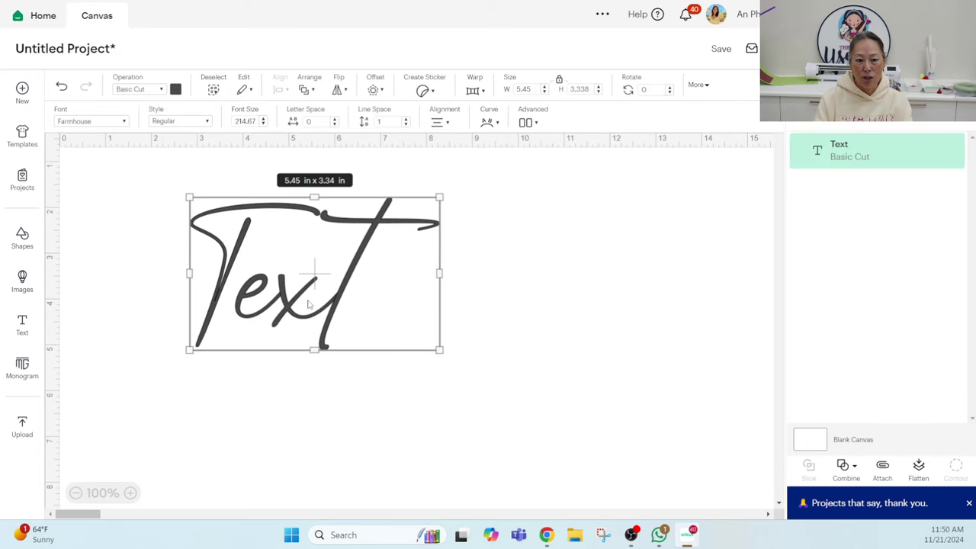
- Replace the word 'Text' with 'Charlotte' and move it up and to the left
key("ctrl+v")
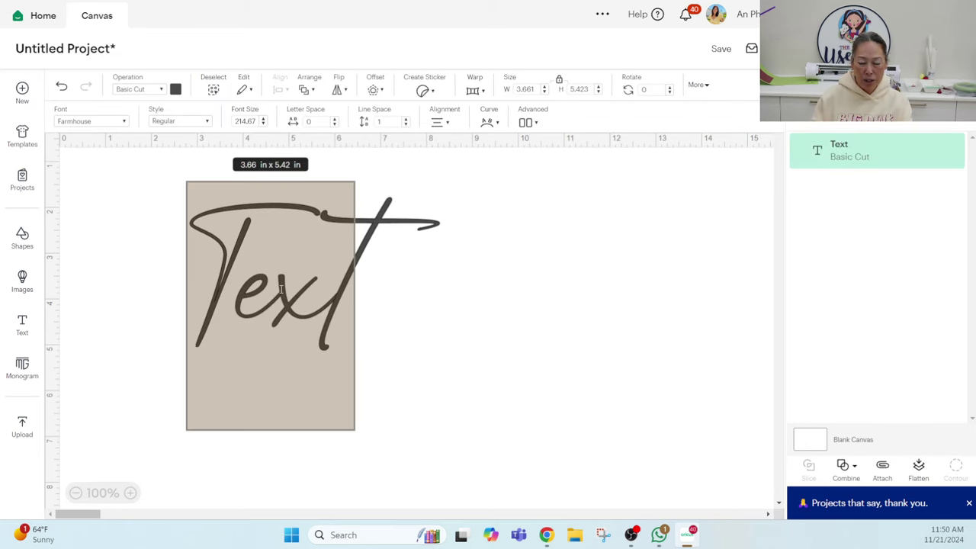
type("Charlotte")
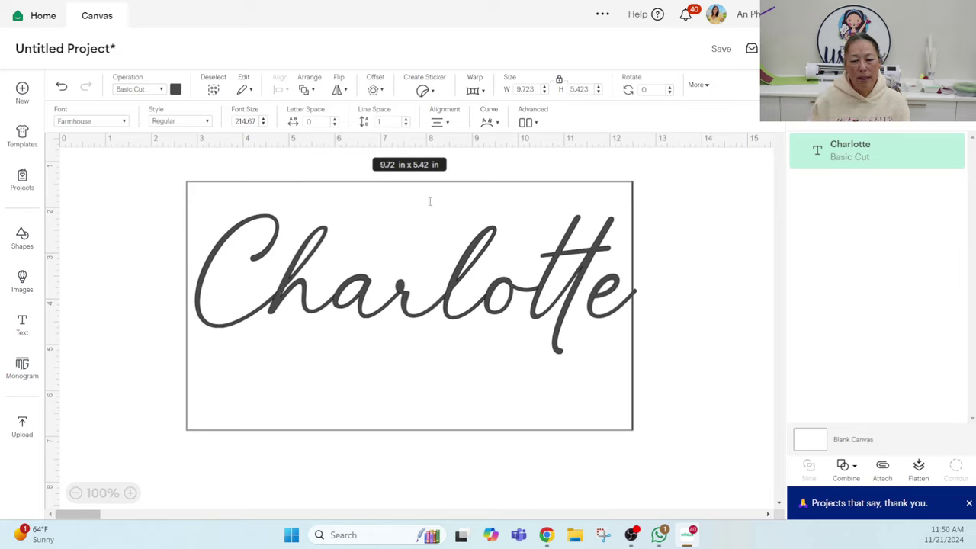
left_click(686, 257)
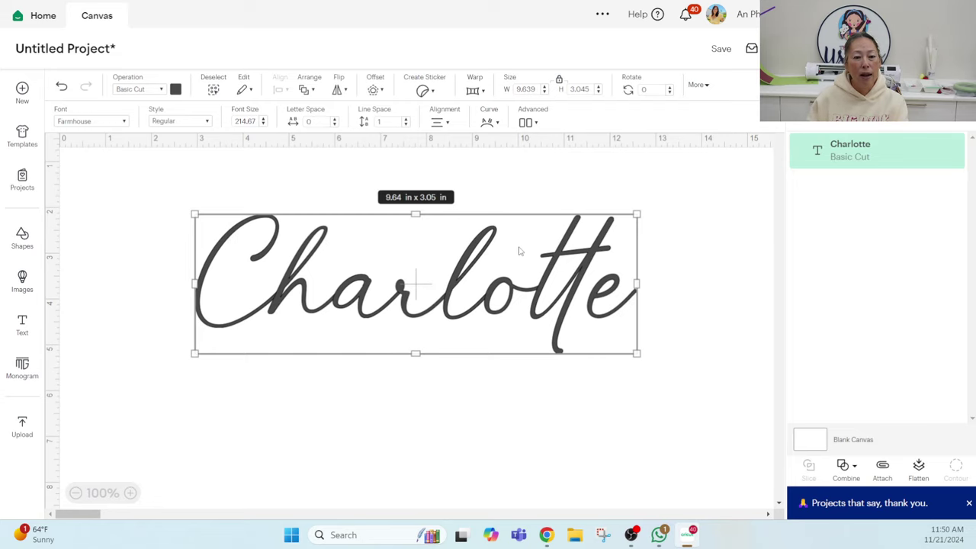
left_click_drag(365, 279, 301, 246)
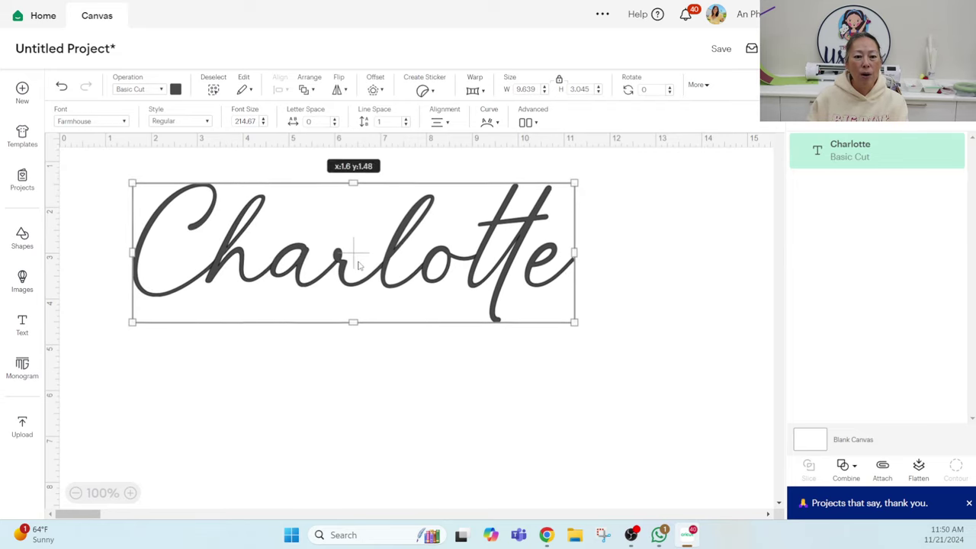
left_click(266, 405)
- Add a second text box and give it Gonestone Signature, found by searching 'gonestone' in System fonts
left_click(22, 326)
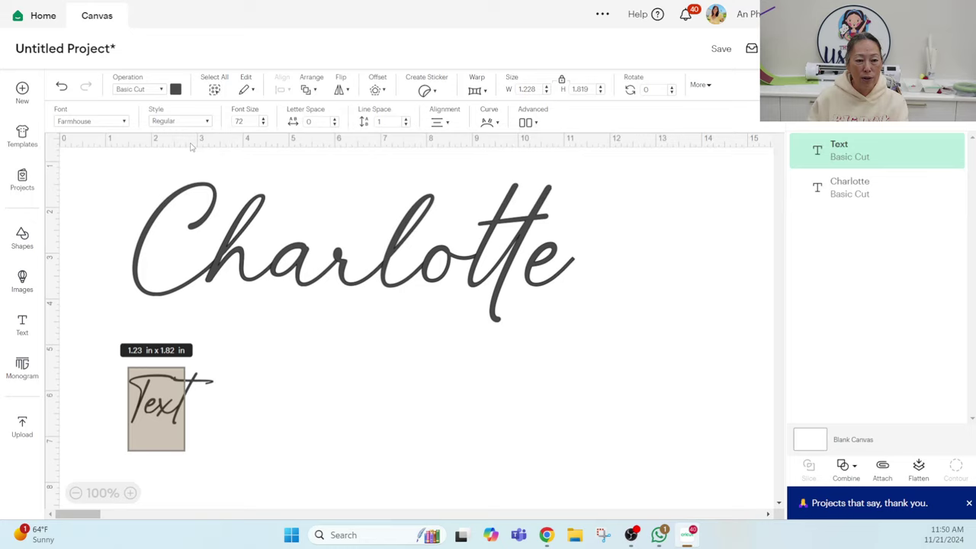
left_click(106, 123)
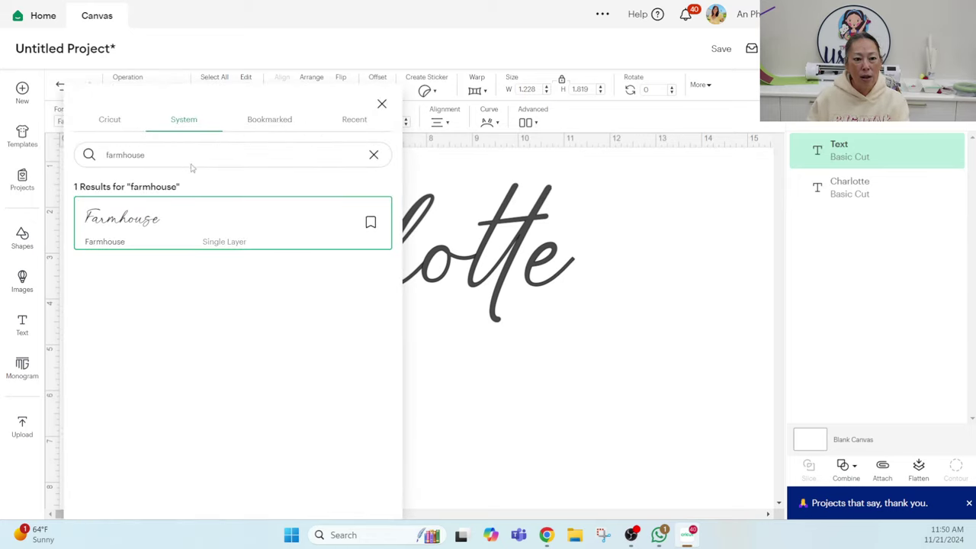
left_click_drag(232, 154, 73, 150)
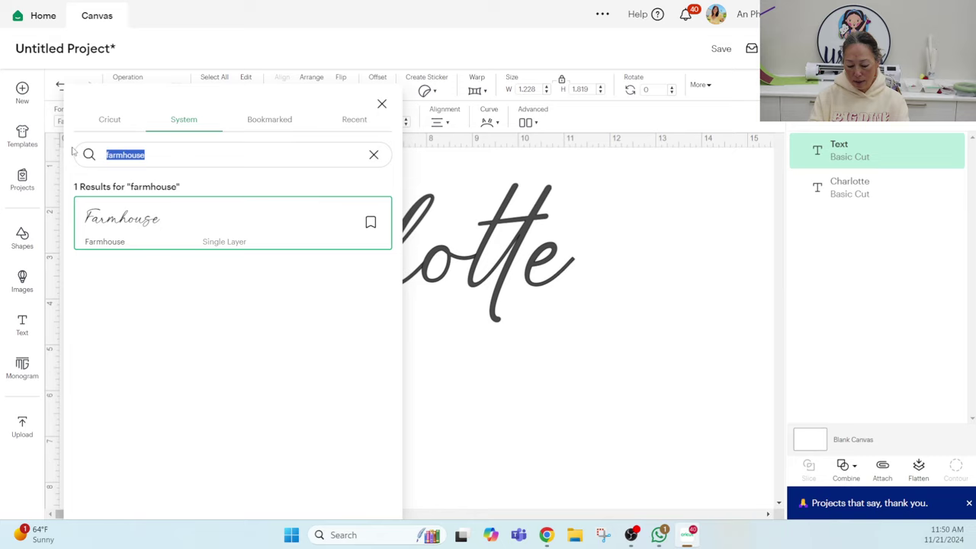
type("gpn")
key("BackSpace")
key("BackSpace")
key("BackSpace")
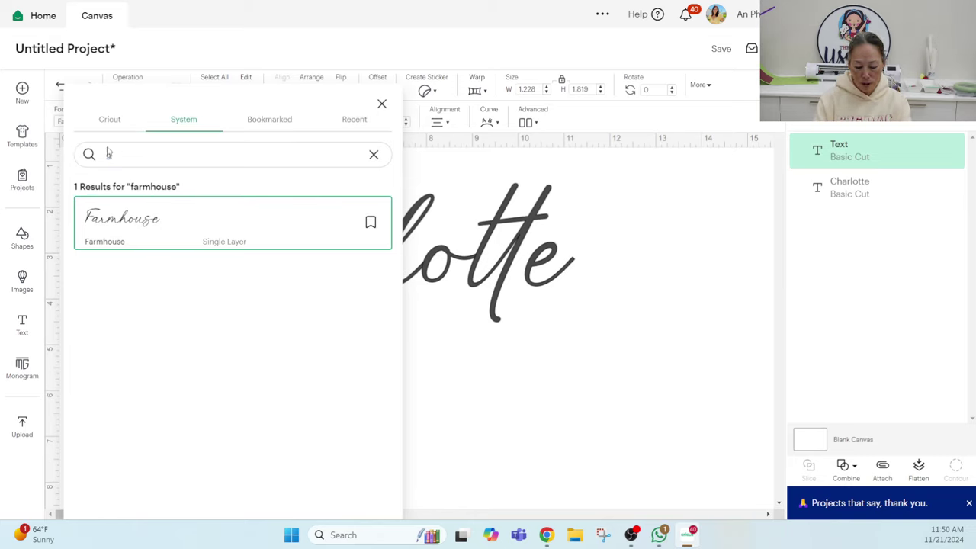
type("gonestones")
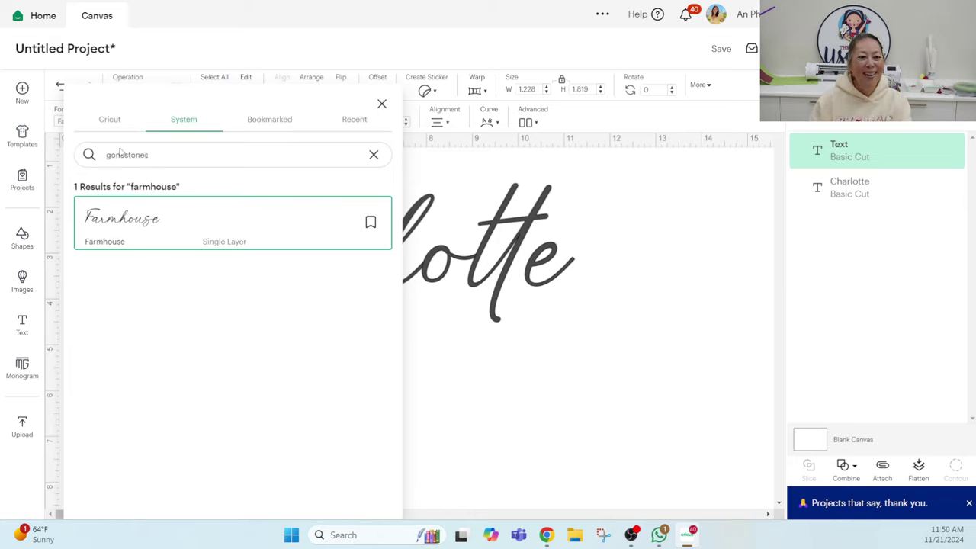
key("Return")
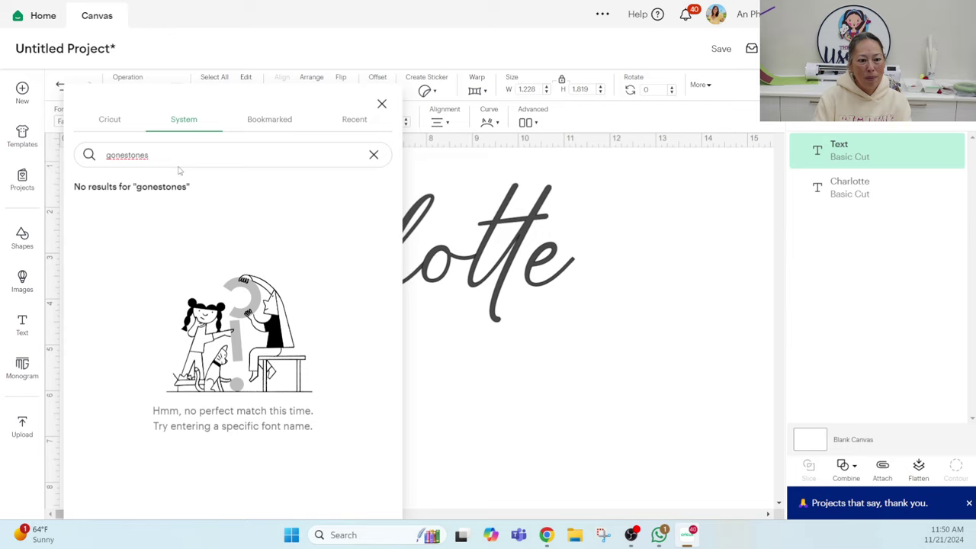
key("BackSpace")
key("Return")
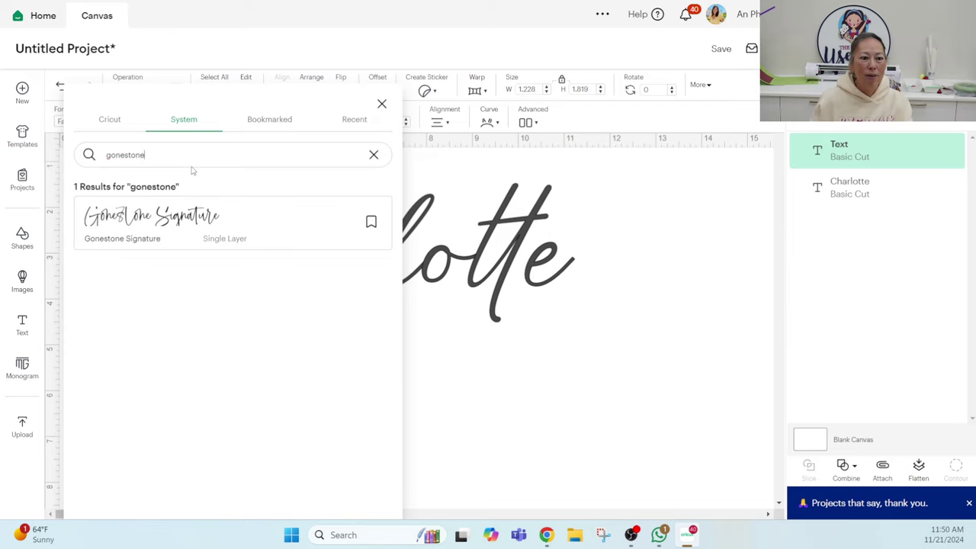
left_click(180, 222)
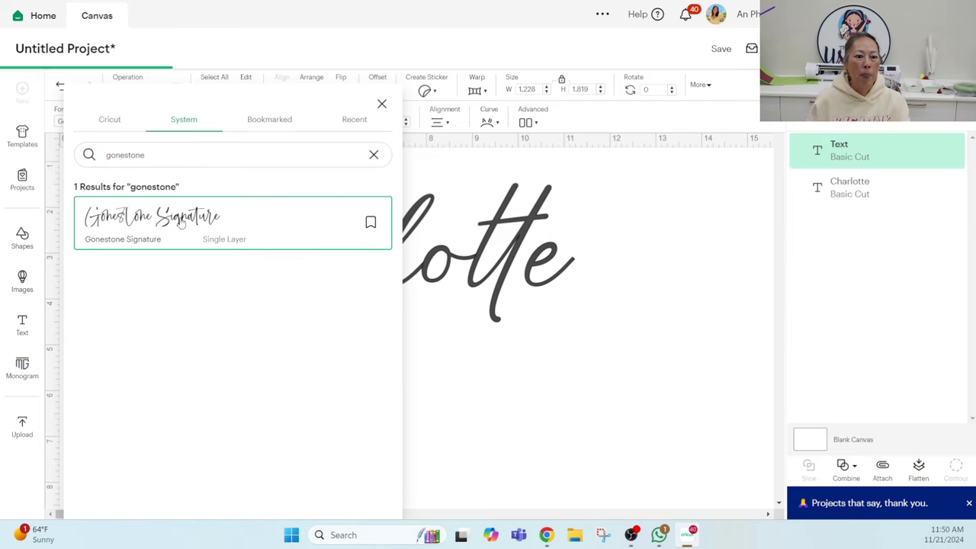
- Retype the placeholder text as 'Charlotte'
left_click(589, 402)
left_click(179, 397)
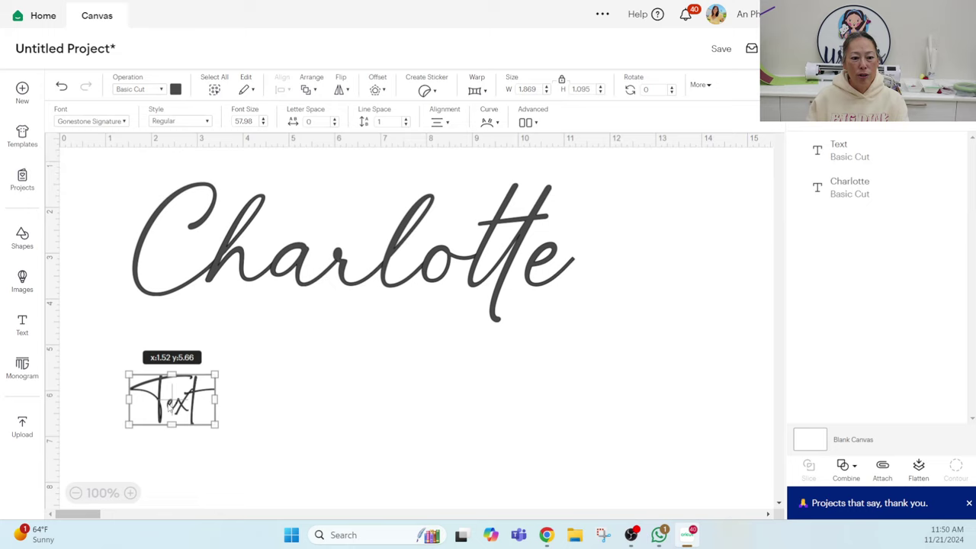
type("charlot")
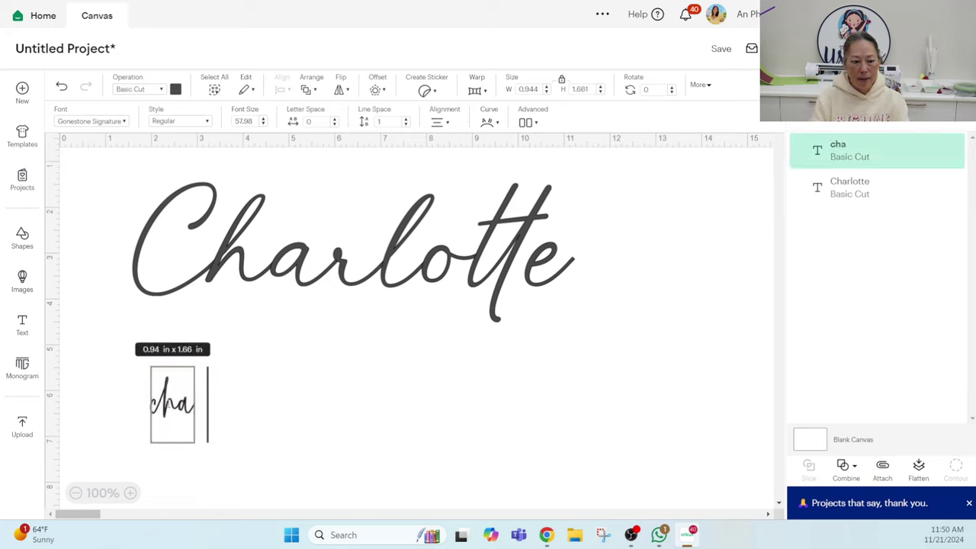
key("BackSpace")
key("BackSpace")
key("BackSpace")
key("BackSpace")
key("BackSpace")
key("BackSpace")
key("BackSpace")
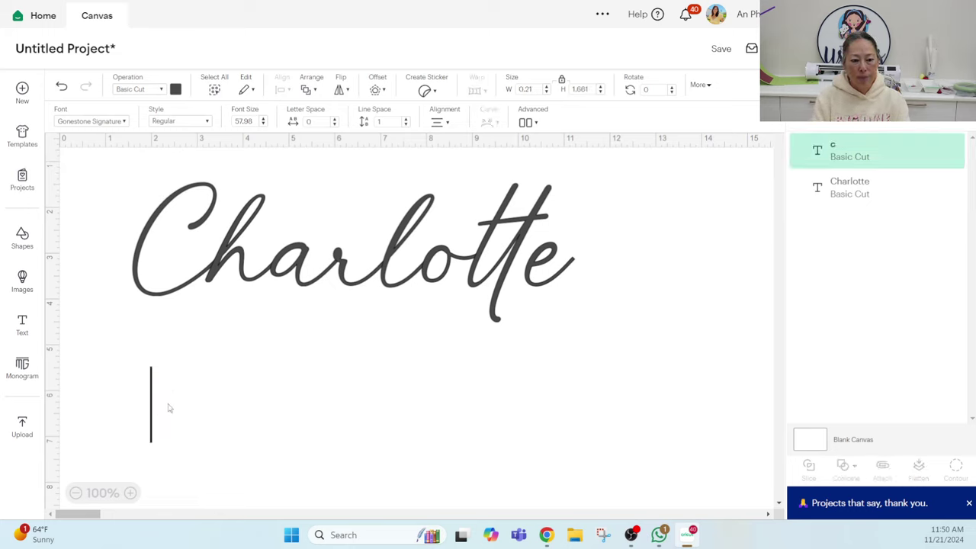
type("Charlotte")
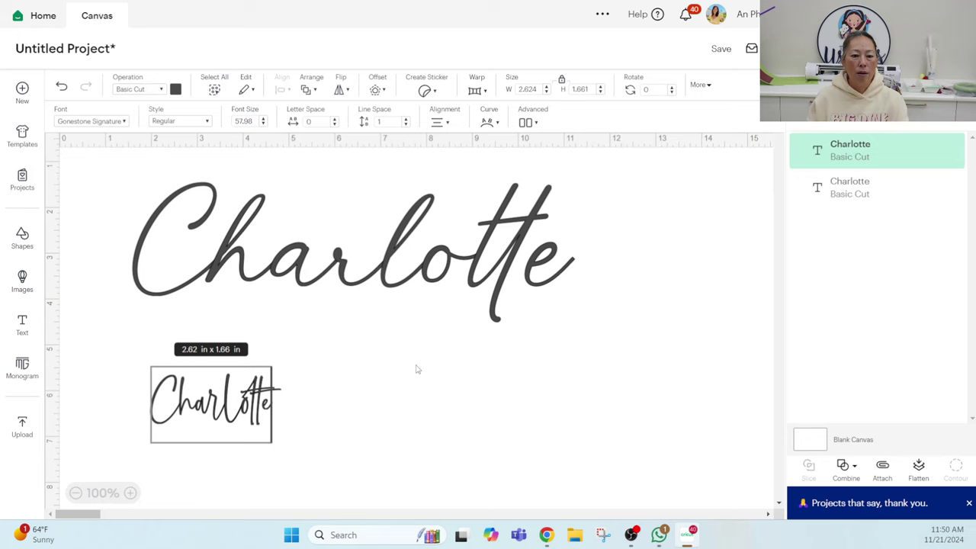
left_click(415, 367)
- Enlarge the second Charlotte to 8.32 × 3.25 in and place it below the first
left_click_drag(275, 403, 632, 442)
left_click_drag(566, 364, 479, 382)
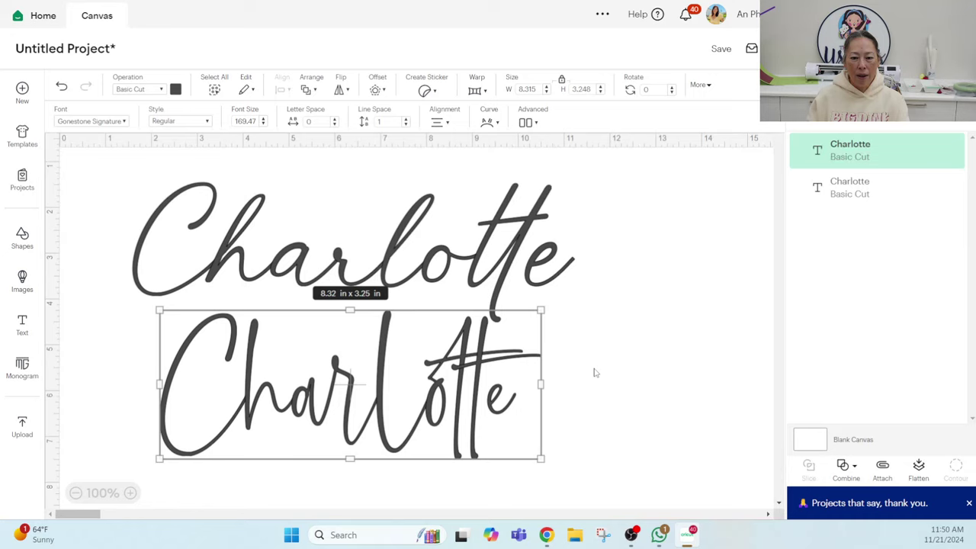
left_click_drag(393, 397, 382, 413)
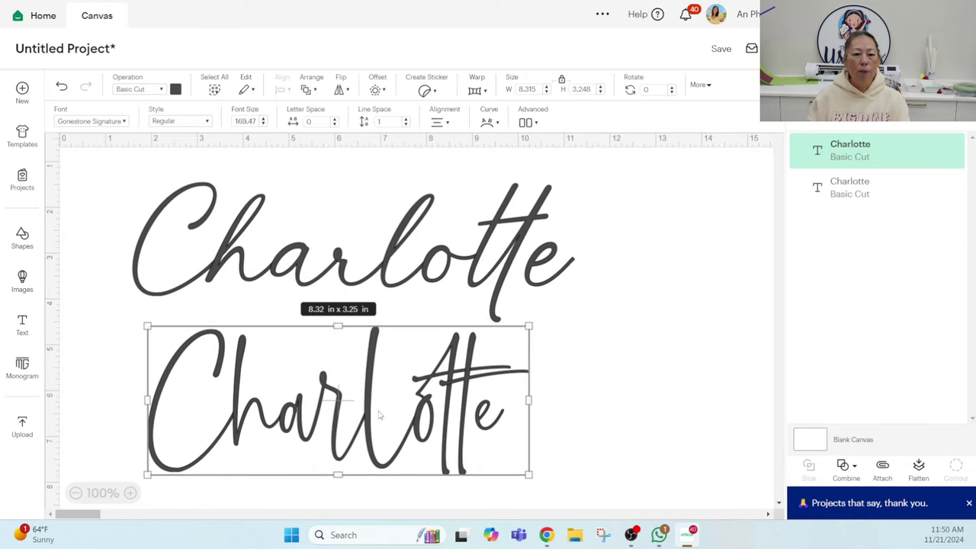
- Apply a 0.01 in offset to the upper Charlotte
left_click(431, 264)
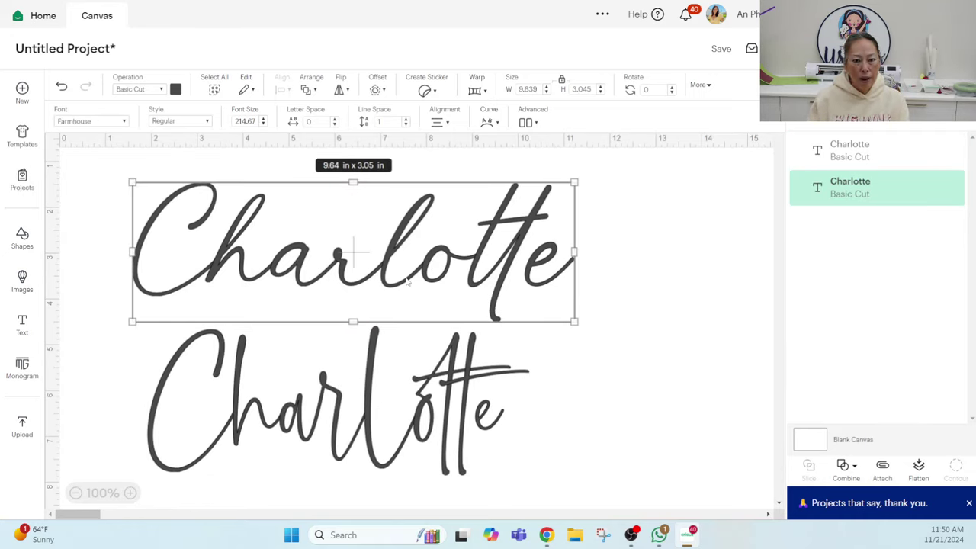
left_click(376, 89)
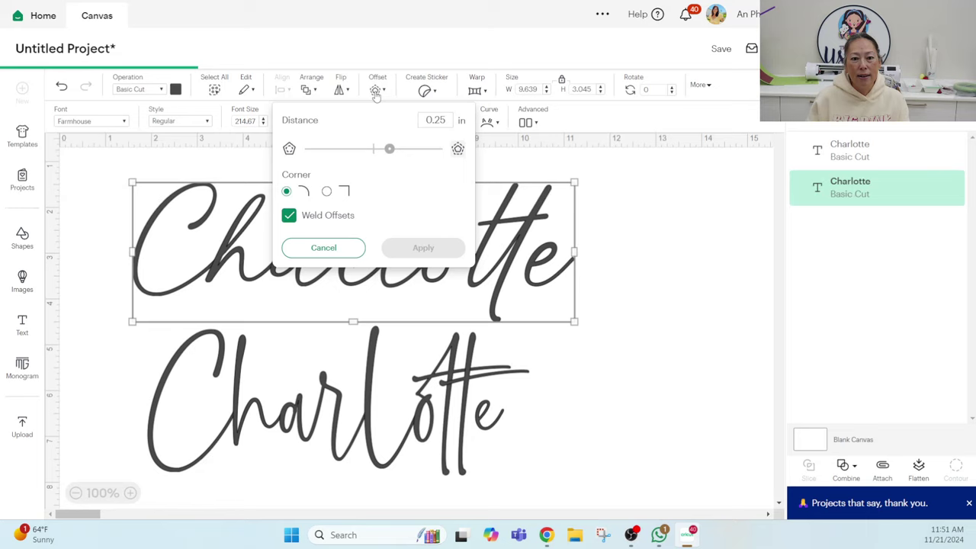
left_click_drag(445, 120, 433, 120)
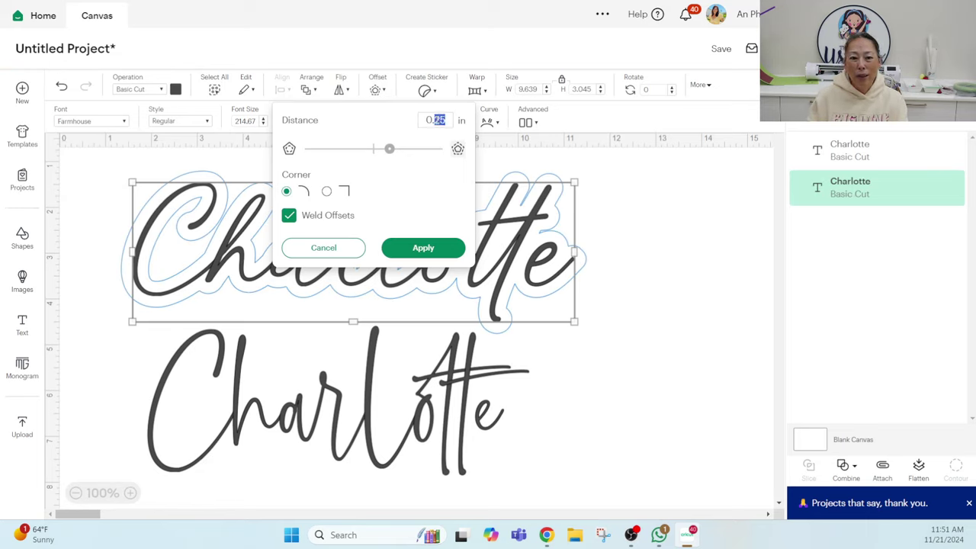
type("01")
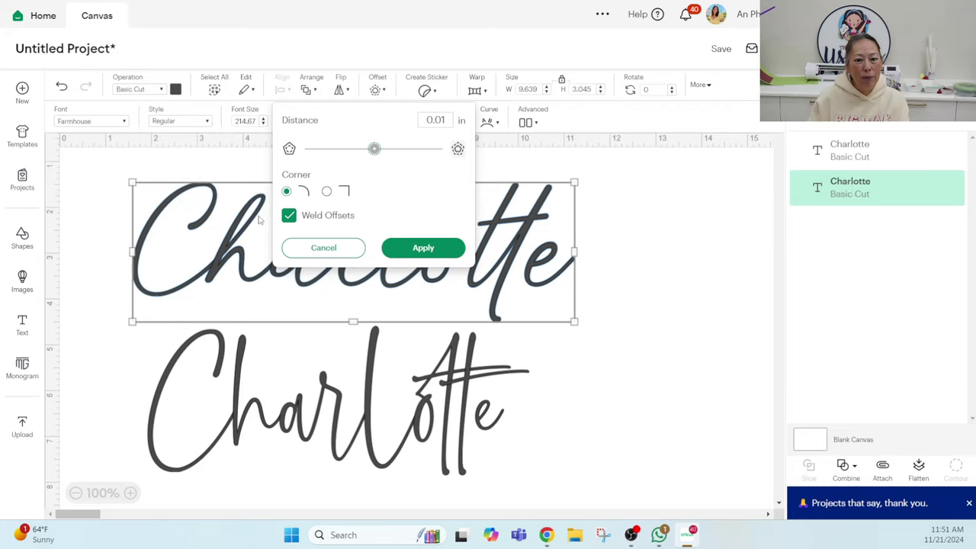
left_click(445, 250)
left_click(670, 253)
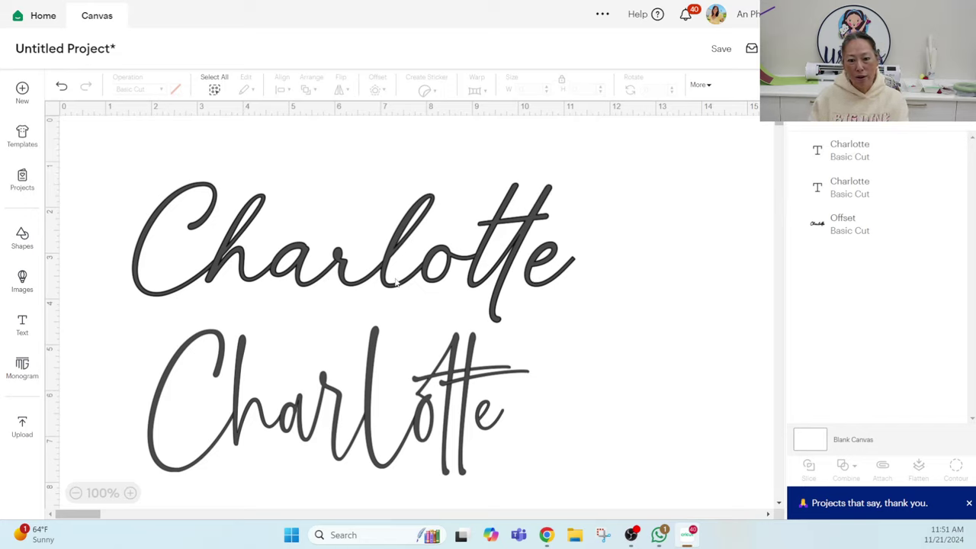
- Select the upper Charlotte with its offset and apply a second 0.01 in offset
left_click_drag(664, 273, 46, 241)
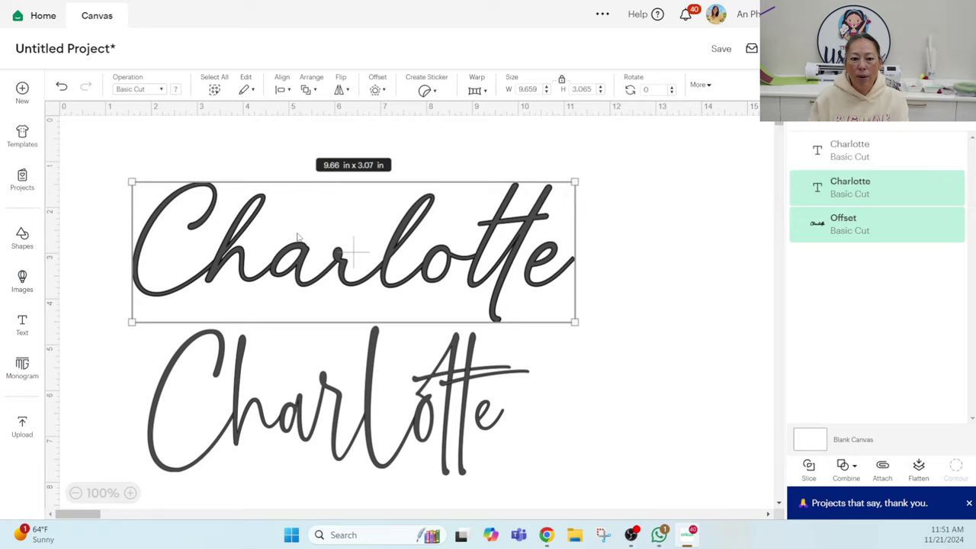
left_click(374, 91)
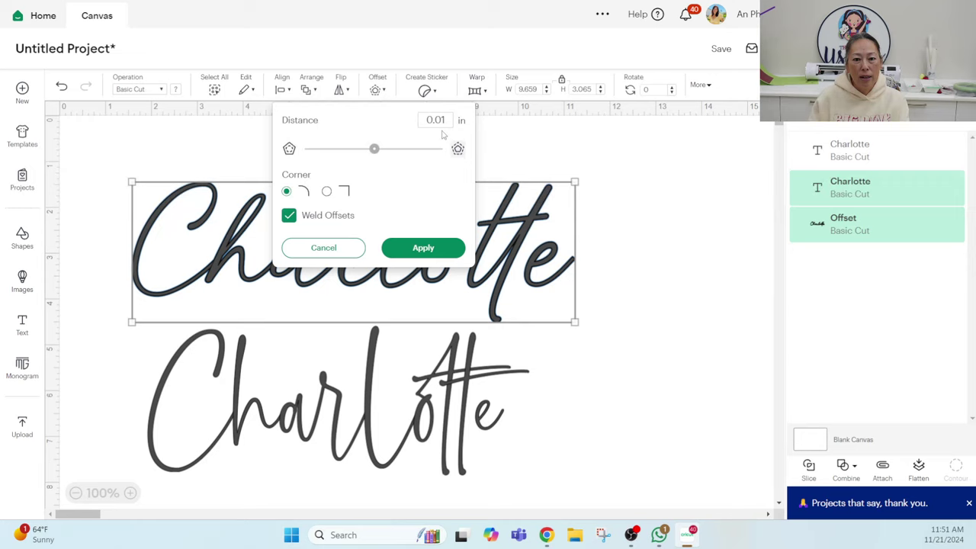
left_click(415, 246)
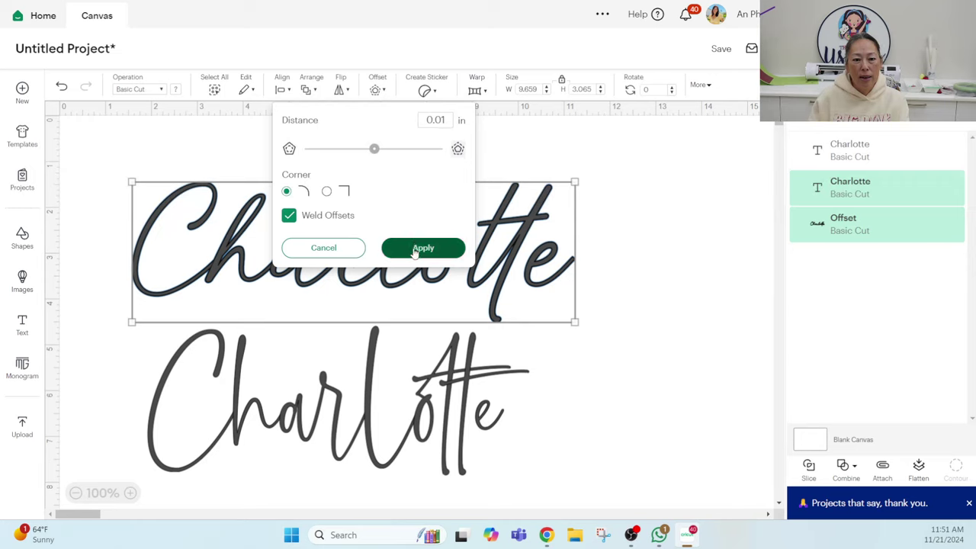
left_click(649, 276)
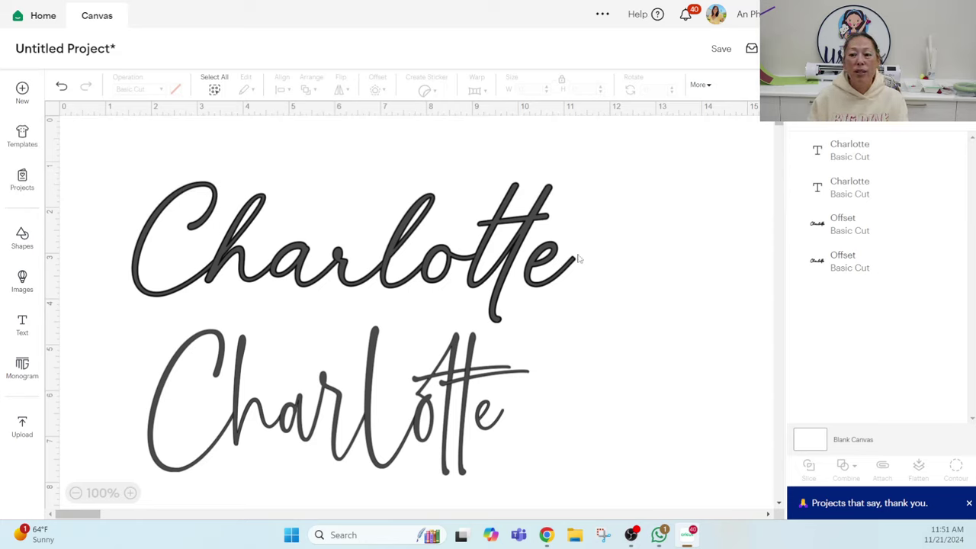
- Weld the upper Charlotte and both offsets into a 9.68 × 3.09 in Weld Result and shift it
left_click_drag(654, 276, 111, 236)
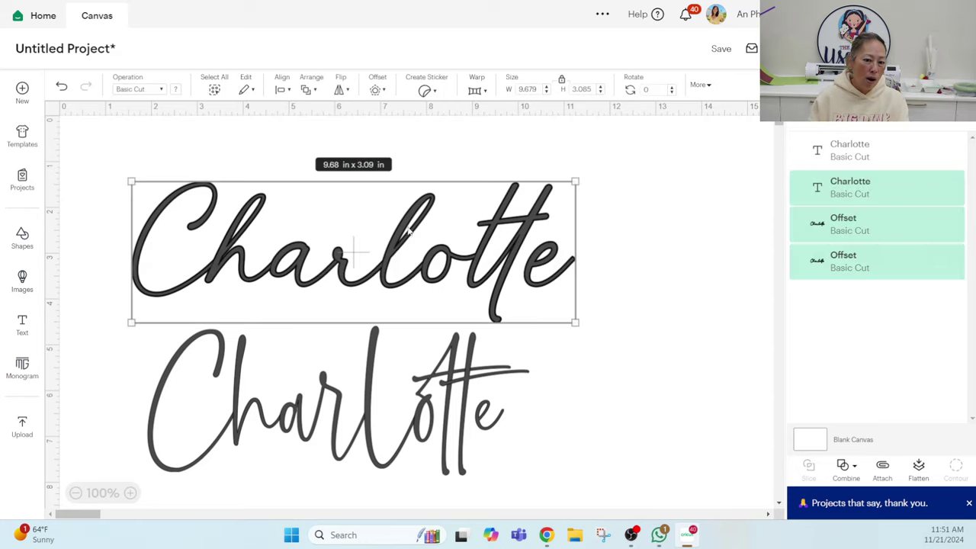
left_click(856, 467)
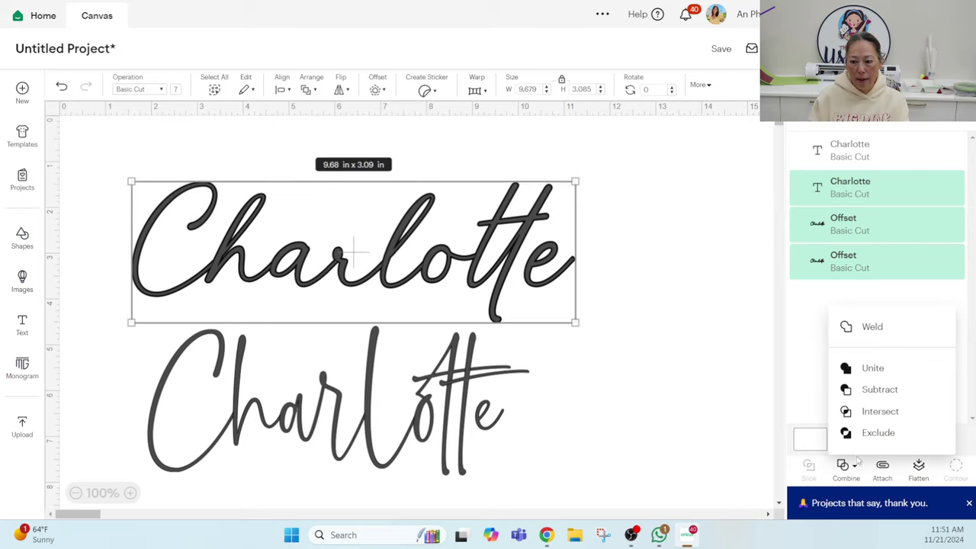
left_click(869, 326)
left_click_drag(325, 273, 345, 247)
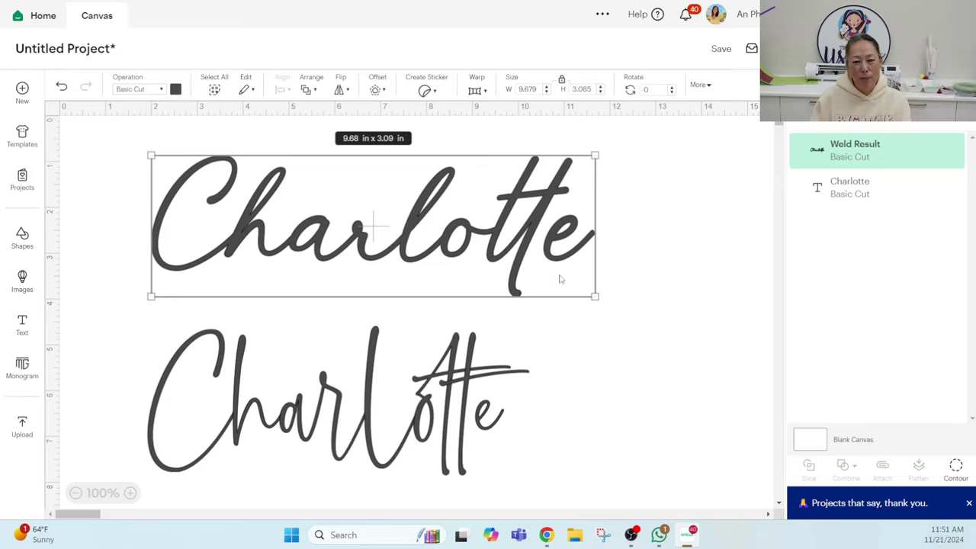
left_click(443, 426)
- Move the welded name aside and give the second Charlotte a 0.01 in offset
left_click(396, 203)
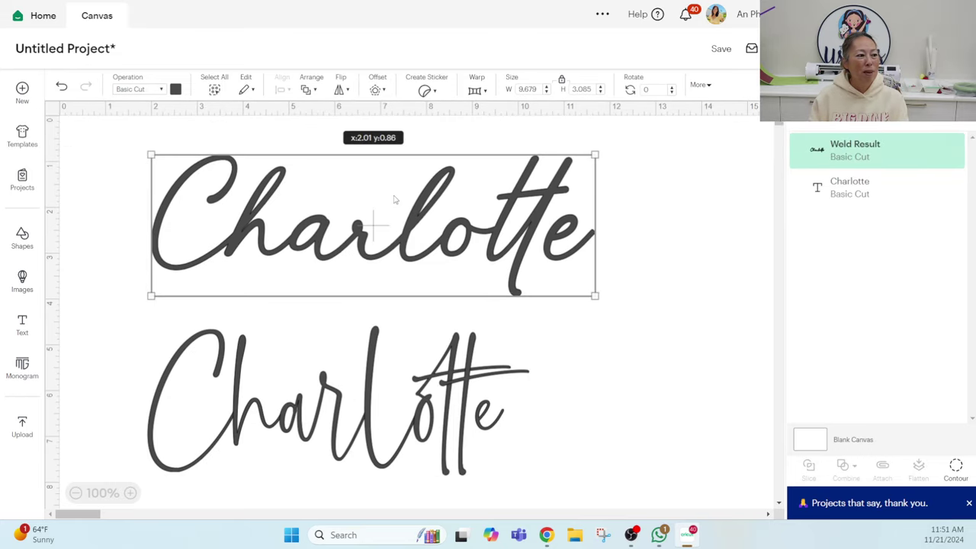
left_click_drag(397, 203, 411, 512)
left_click_drag(413, 404, 429, 290)
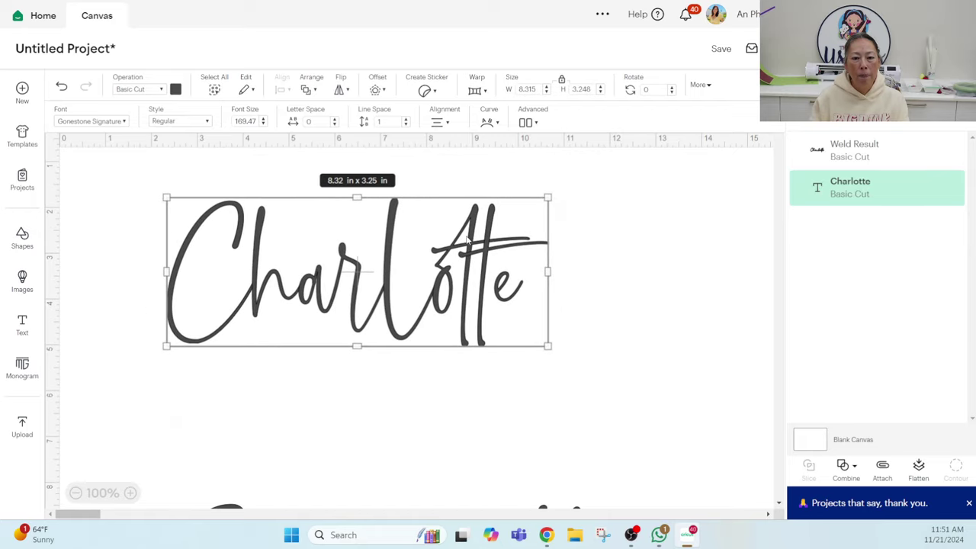
left_click(378, 90)
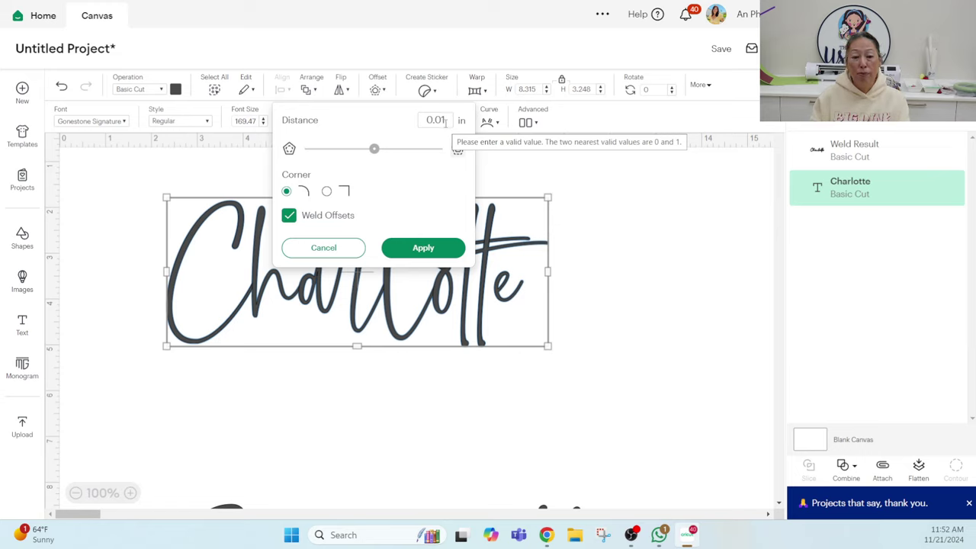
left_click(403, 253)
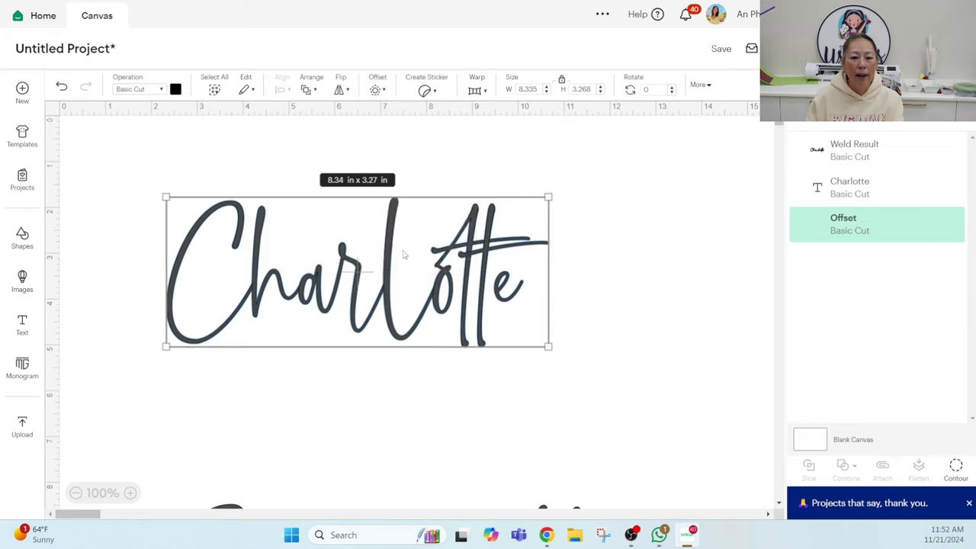
left_click(641, 336)
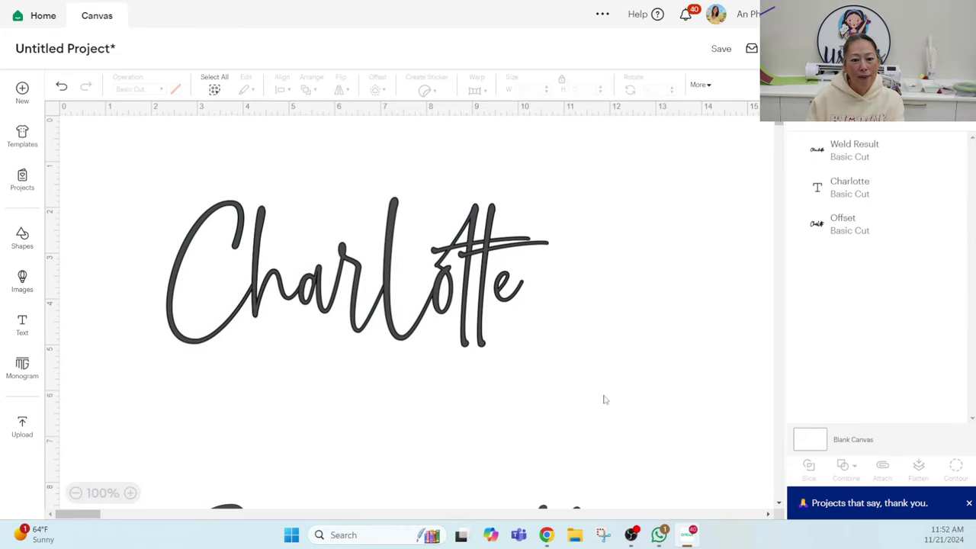
- Add a second 0.01 in offset to the lower Charlotte, the outer one 8.36 × 3.29 in
left_click_drag(601, 399, 156, 228)
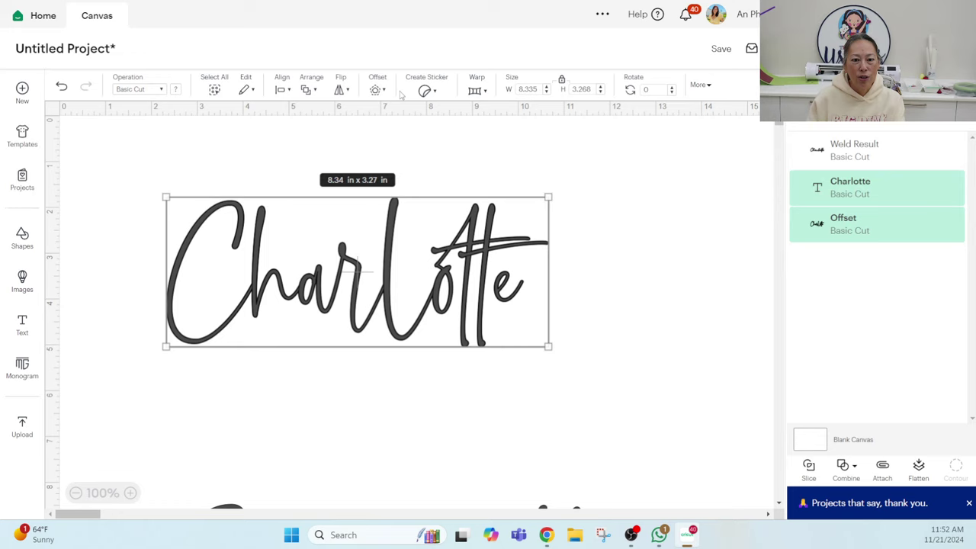
left_click(374, 90)
left_click(436, 249)
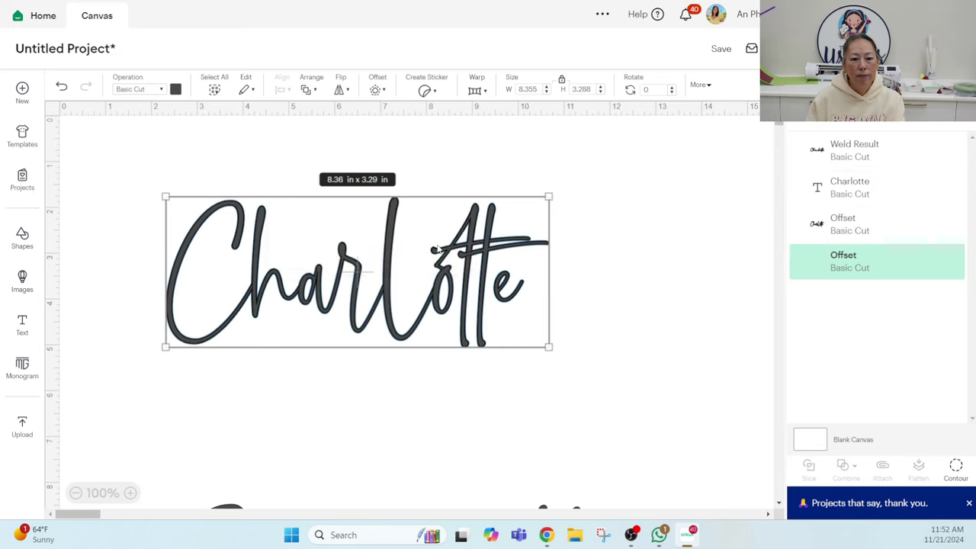
left_click(599, 274)
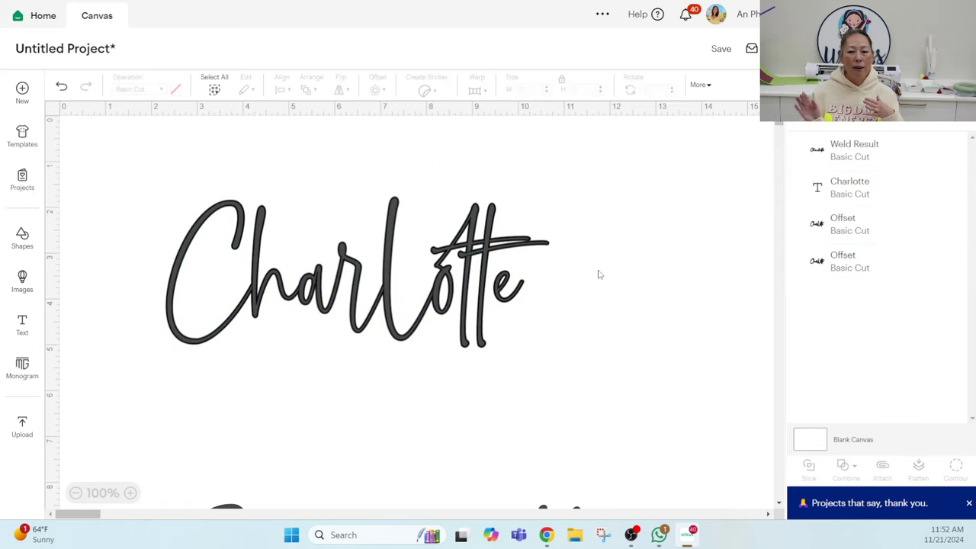
- Centre the lower Charlotte text and its two offset outlines on each other
left_click_drag(356, 264, 416, 332)
key("ctrl+z")
left_click_drag(465, 217, 623, 267)
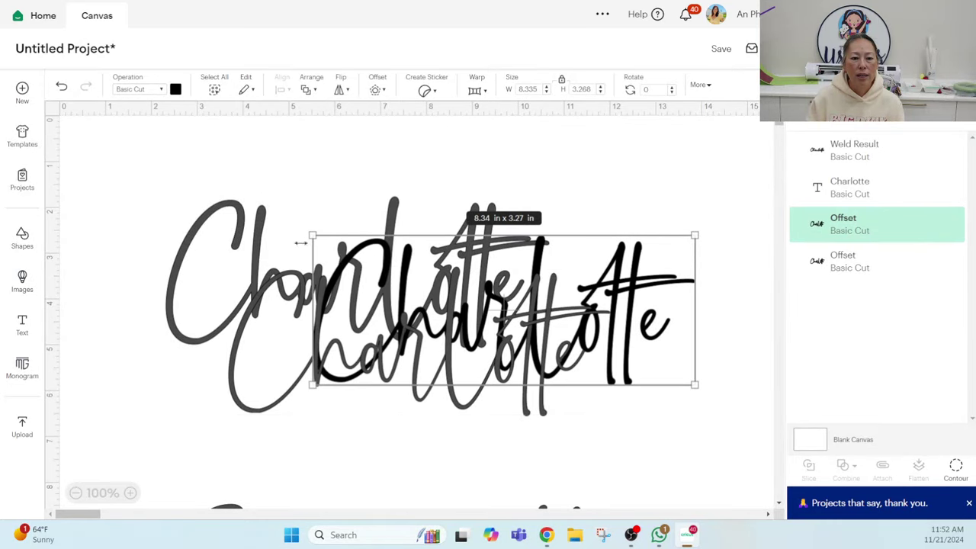
left_click_drag(244, 232, 226, 213)
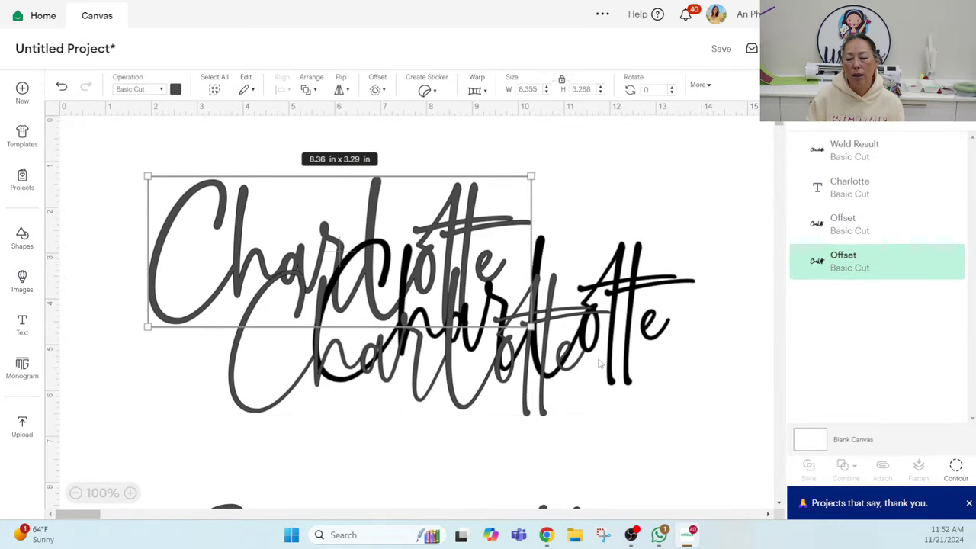
left_click_drag(653, 420, 210, 179)
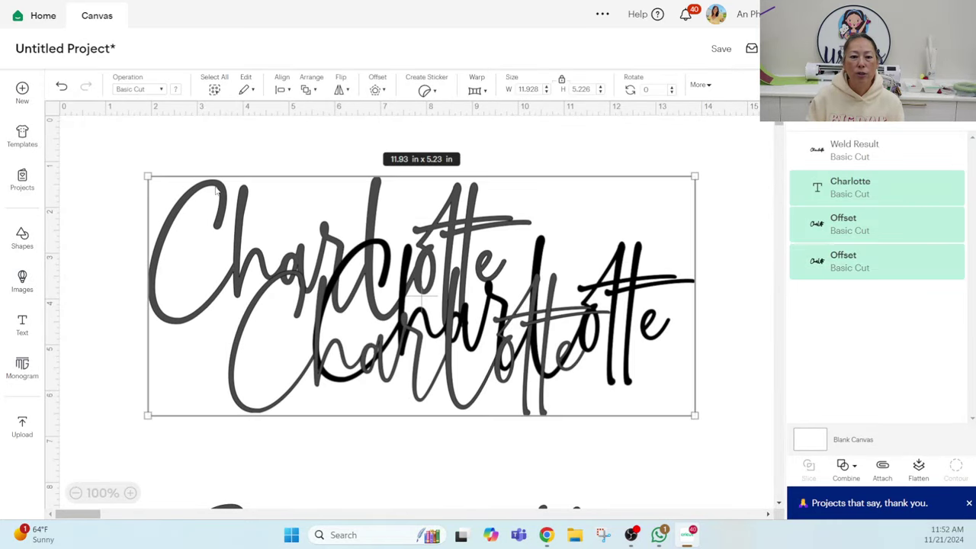
left_click(283, 85)
left_click(327, 267)
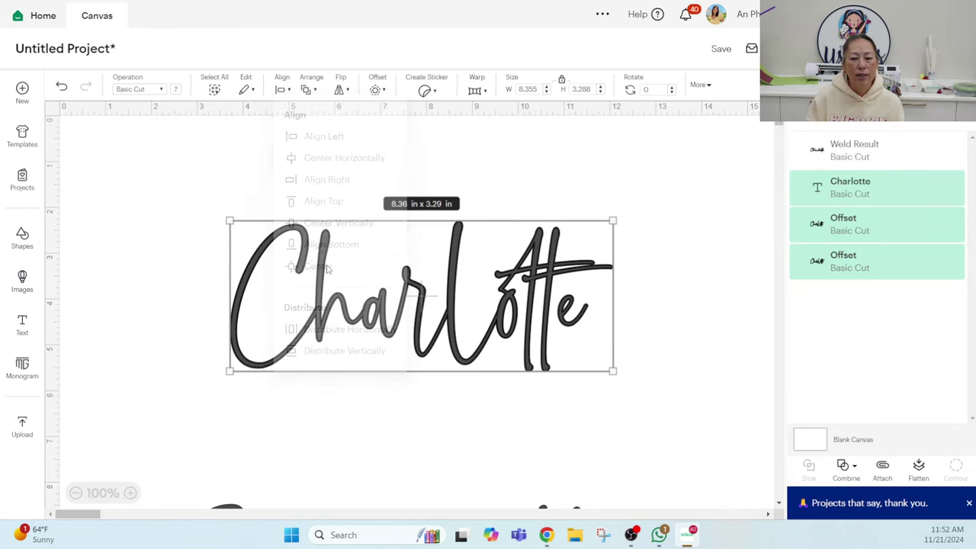
- Delete the outer offset, leaving Charlotte plus one Offset layer selected
left_click(852, 266)
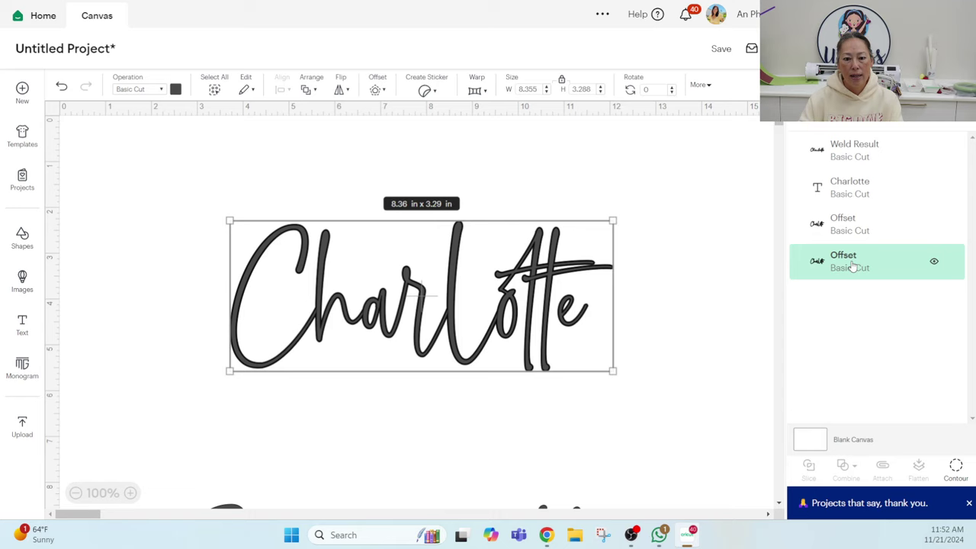
key("Delete")
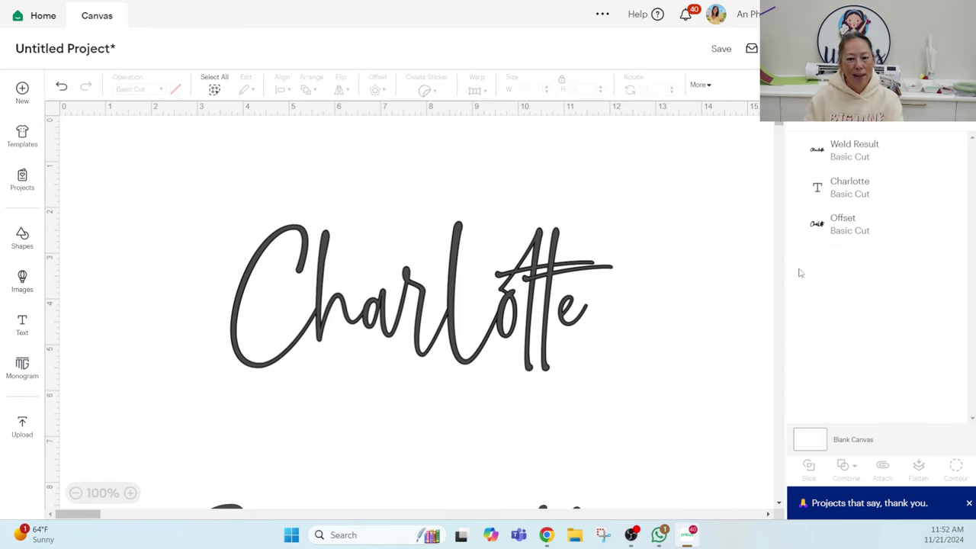
left_click_drag(633, 372, 213, 262)
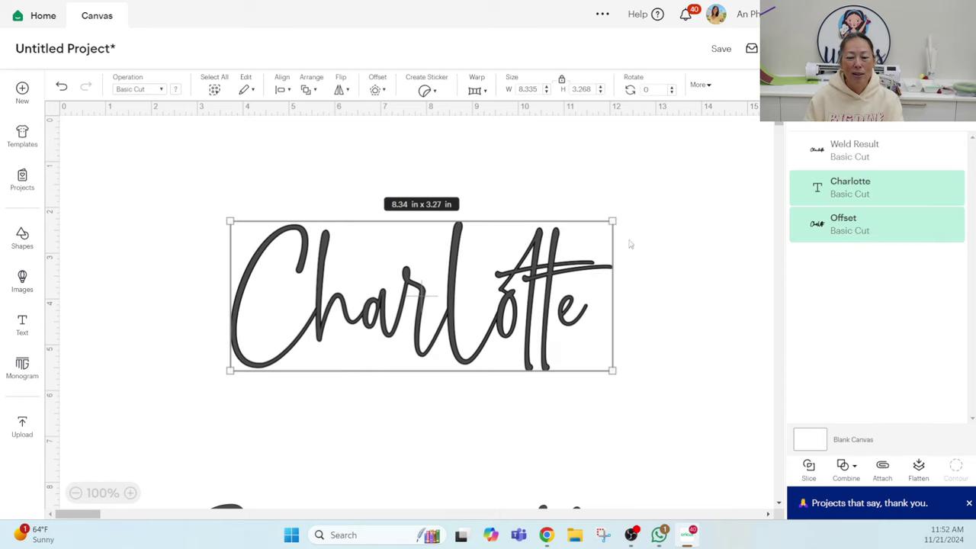
- Weld the lower Charlotte to its offset and move the Weld Result up and left
left_click(846, 468)
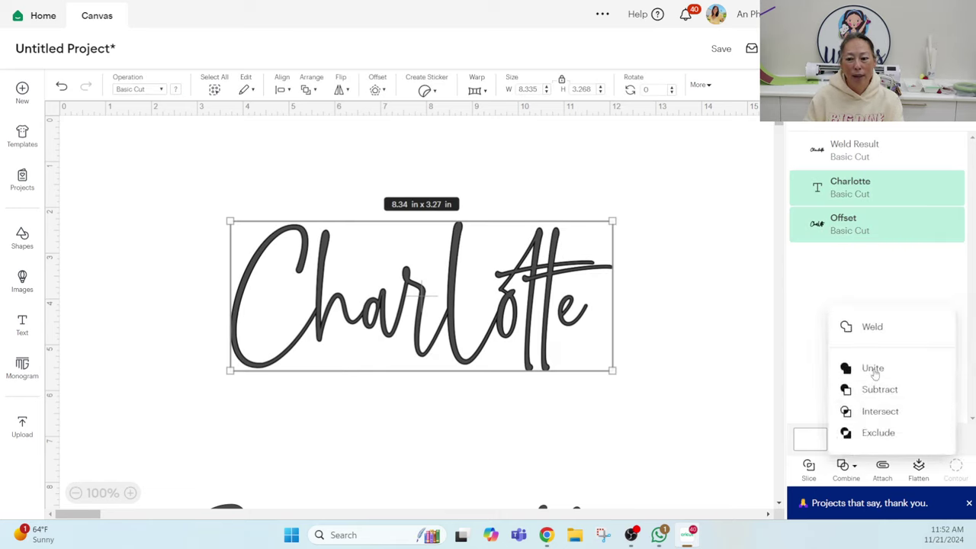
left_click(872, 328)
left_click_drag(459, 333, 394, 304)
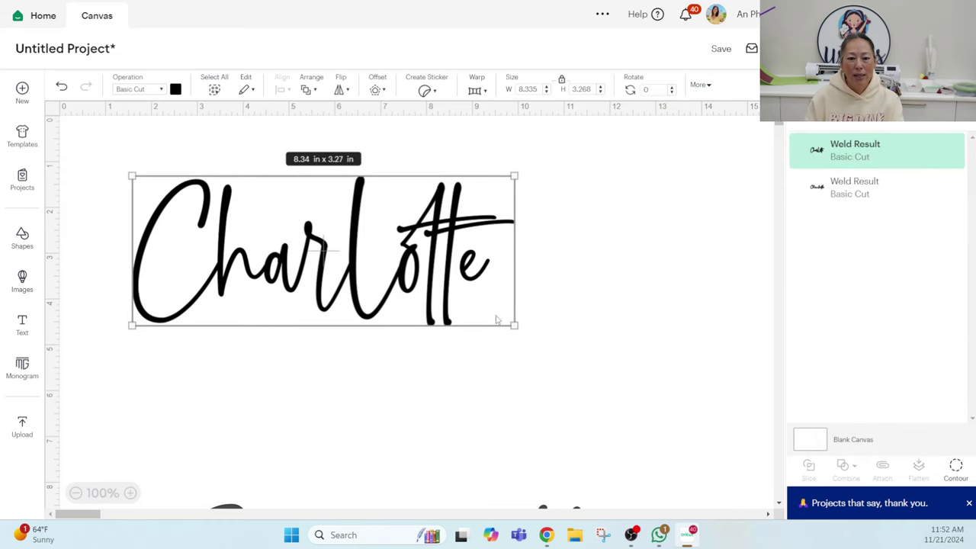
left_click(645, 352)
scroll(313, 371, "down", 3)
left_click_drag(254, 427, 234, 262)
scroll(234, 262, "up", 3)
- Shrink both welded Charlotte names, the grey one to about 3.06 × 0.98 in
left_click(477, 294)
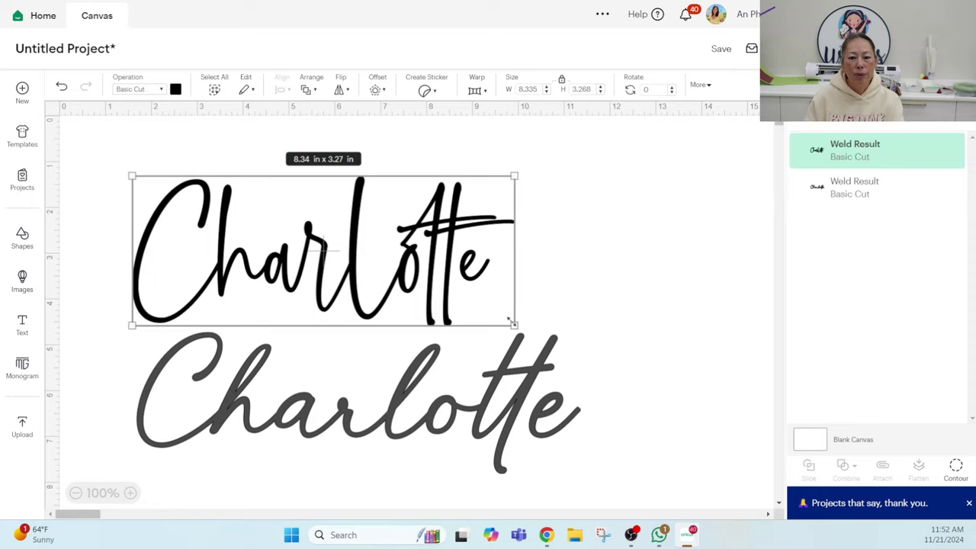
left_click_drag(509, 320, 277, 229)
left_click_drag(497, 392, 454, 316)
left_click_drag(542, 401, 304, 276)
left_click(482, 317)
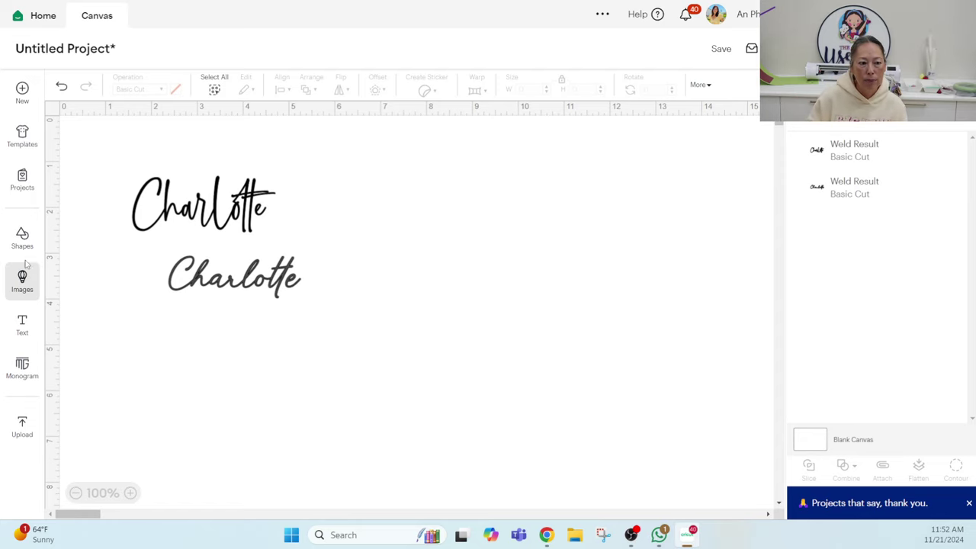
- Add a Rectangle from Shapes and place it over the upper Charlotte
left_click(22, 239)
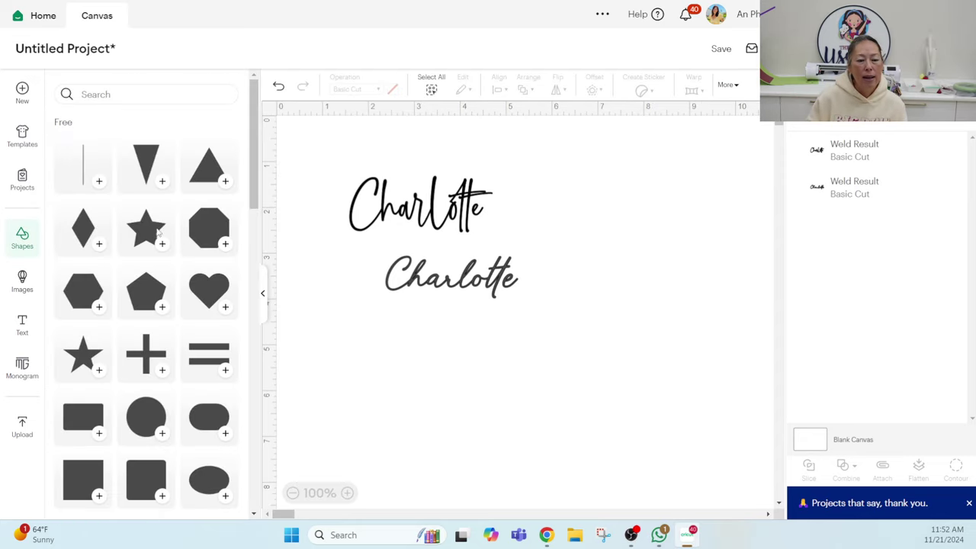
left_click(98, 432)
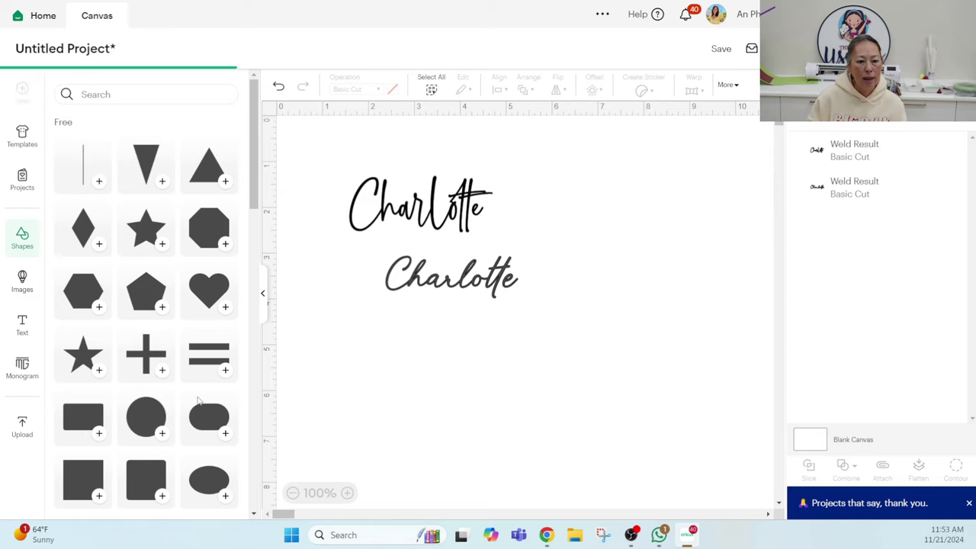
left_click(323, 307)
left_click_drag(377, 187, 409, 214)
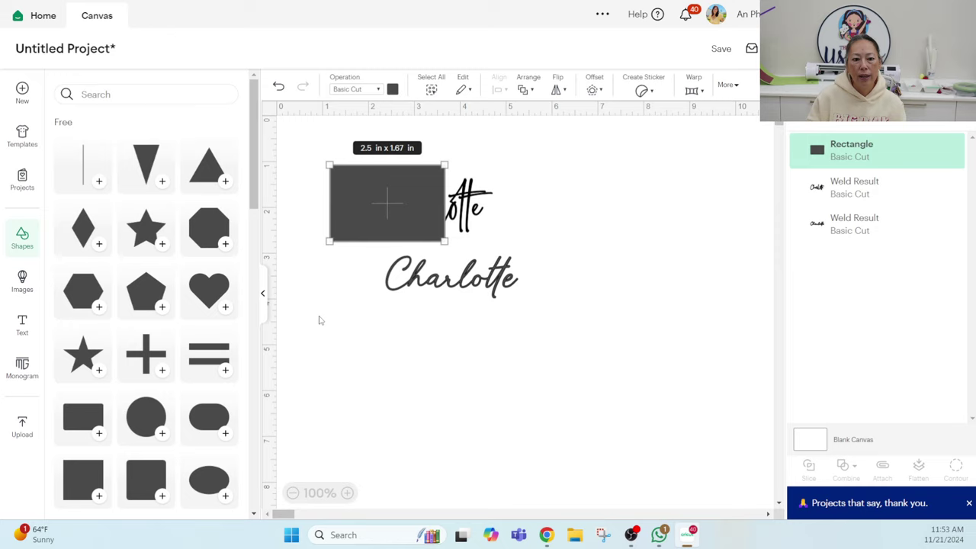
left_click(264, 297)
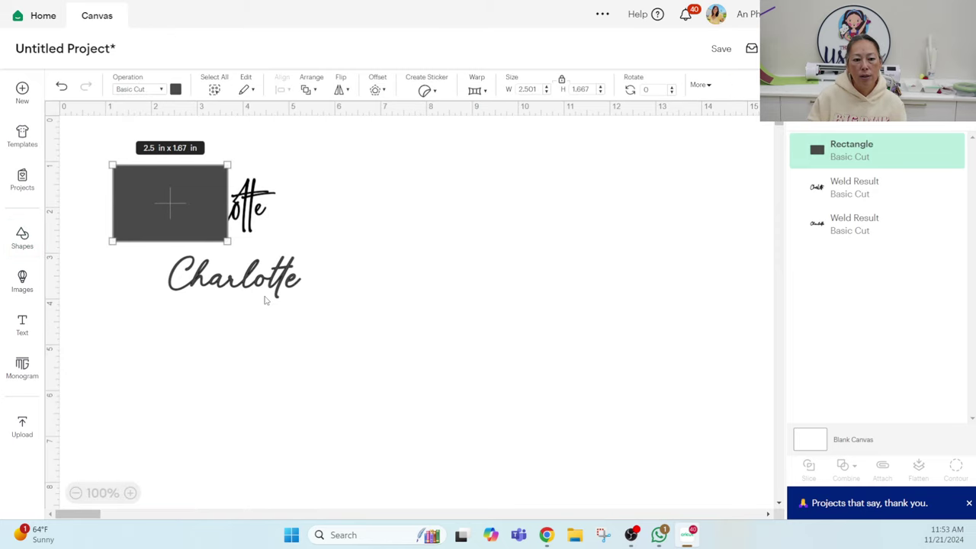
left_click(335, 212)
- Unlock the rectangle's proportions and widen it to 3.74 × 1.61 in
left_click(191, 204)
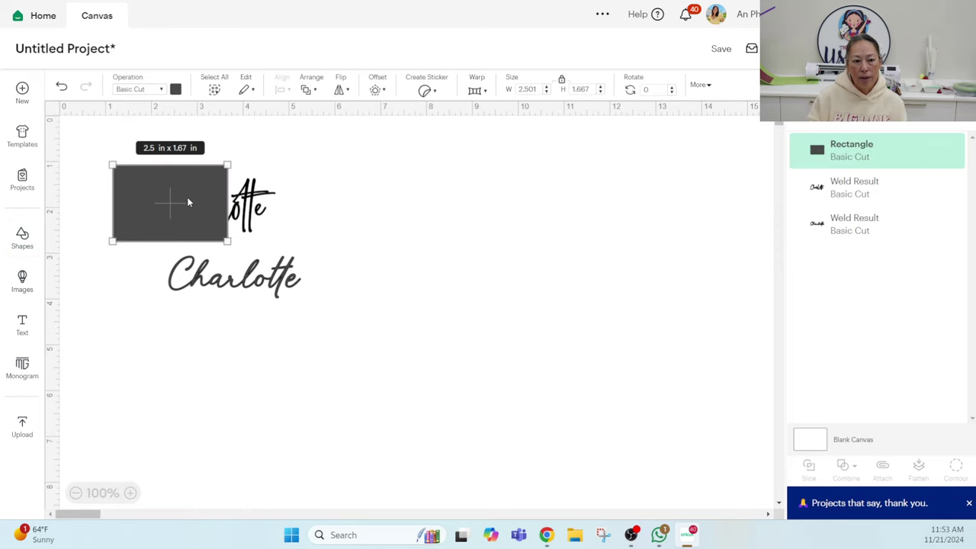
left_click(562, 81)
left_click_drag(222, 234, 280, 232)
left_click(342, 219)
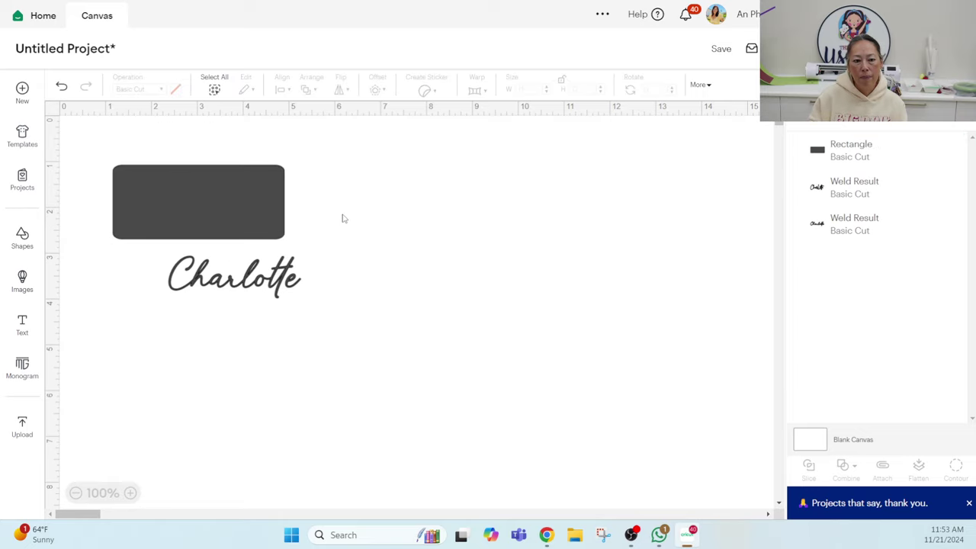
left_click(218, 210)
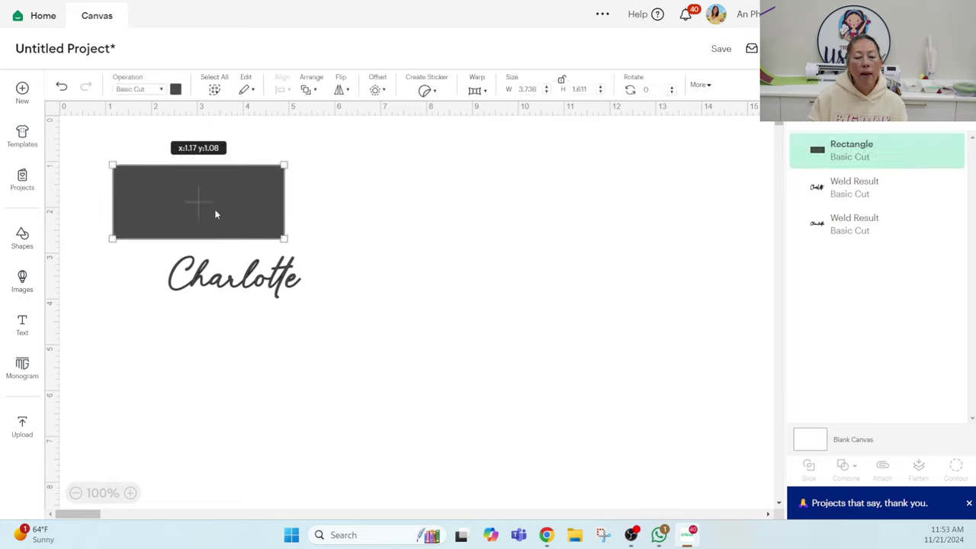
- Send the rectangle behind the upper Charlotte and resize it to 3.43 x 1.5 in
left_click(309, 93)
left_click(338, 186)
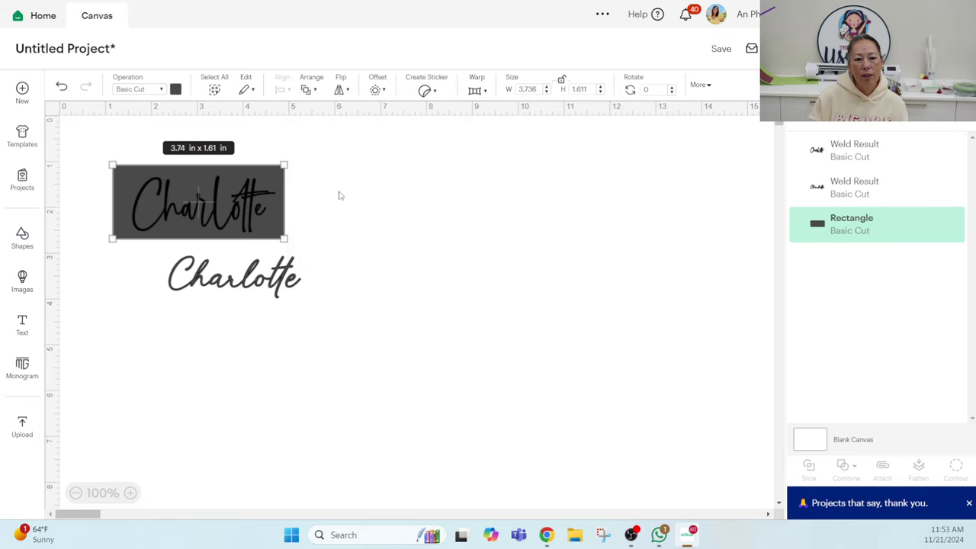
left_click(313, 217)
left_click(192, 214)
left_click(118, 211)
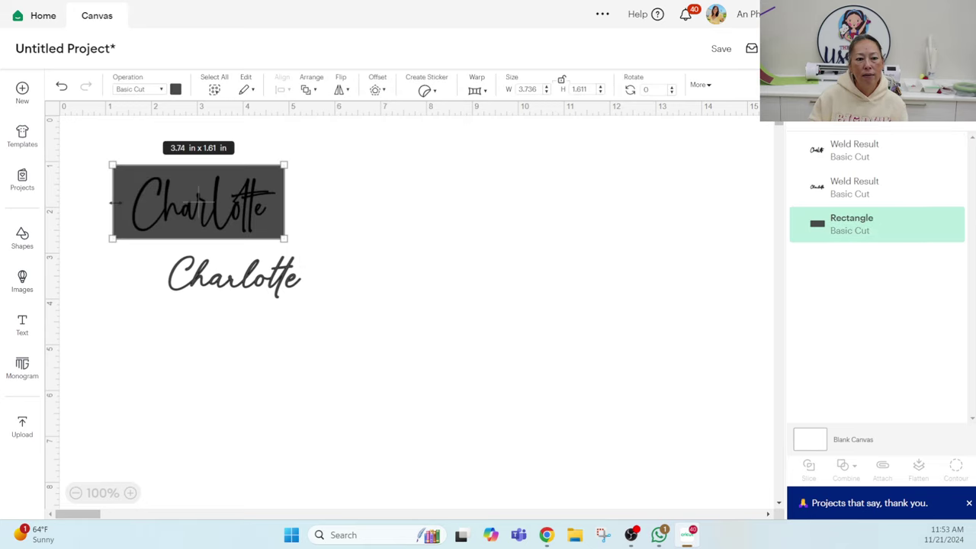
left_click_drag(111, 238, 127, 239)
left_click_drag(284, 164, 284, 169)
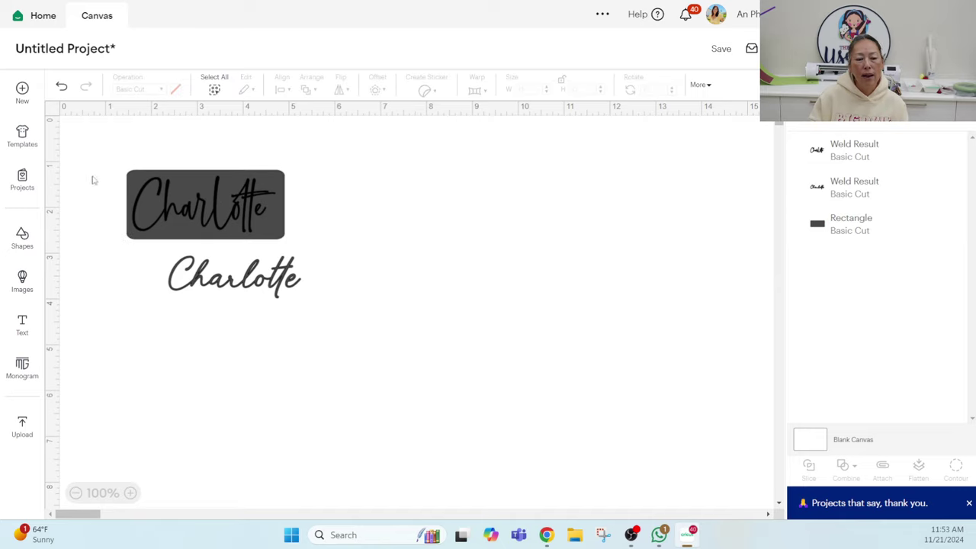
- Attach the upper Charlotte name to its rectangle
left_click_drag(91, 178, 290, 213)
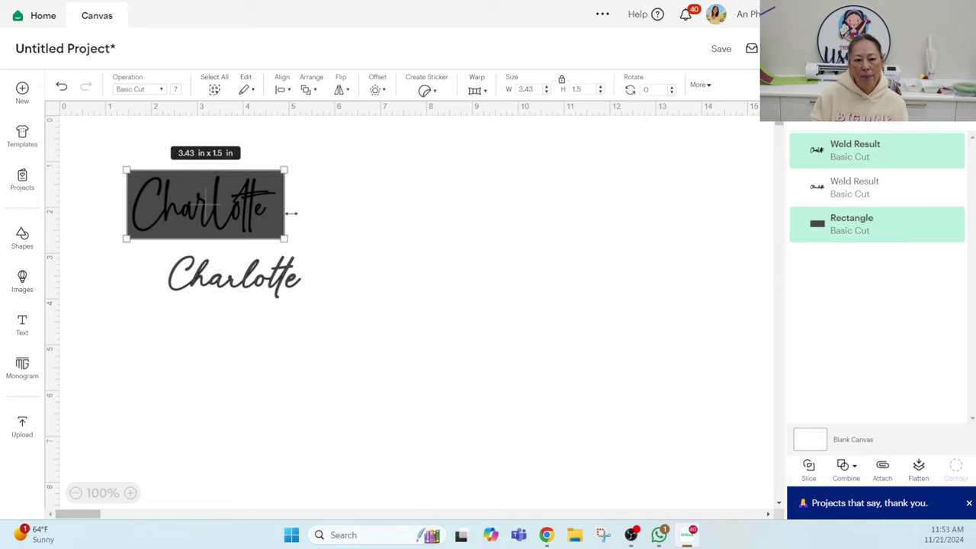
left_click(881, 467)
left_click(502, 227)
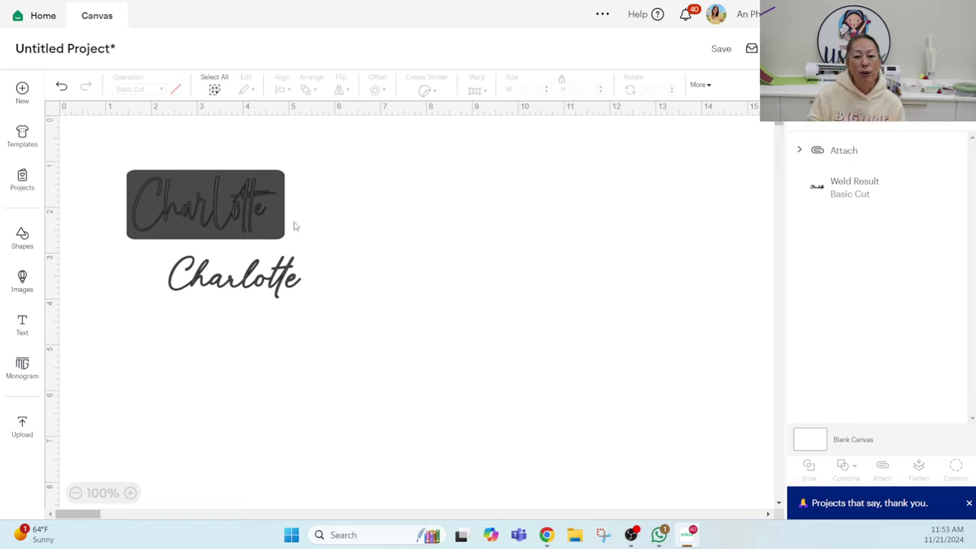
- Nudge the lower Charlotte down and add a Square shape over it
left_click_drag(234, 275, 237, 300)
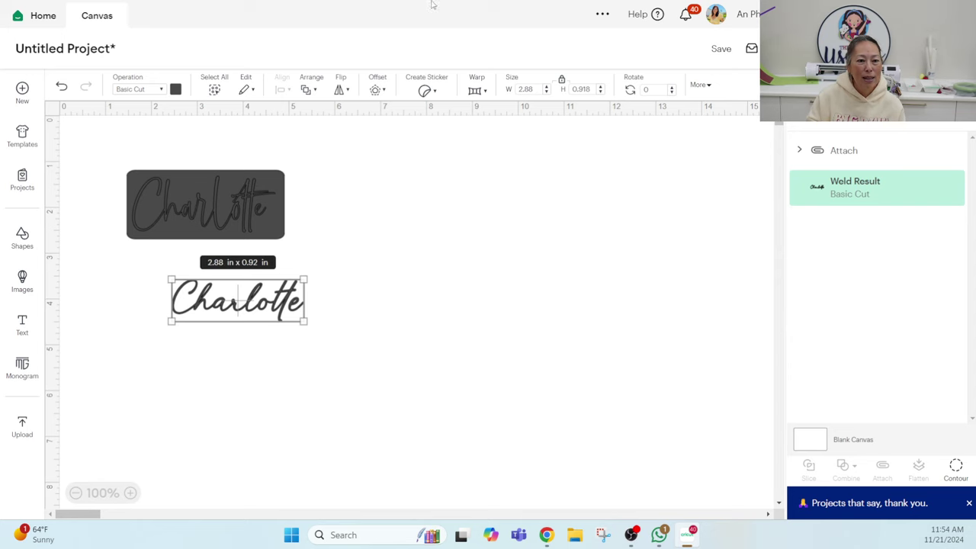
left_click(23, 240)
left_click(98, 432)
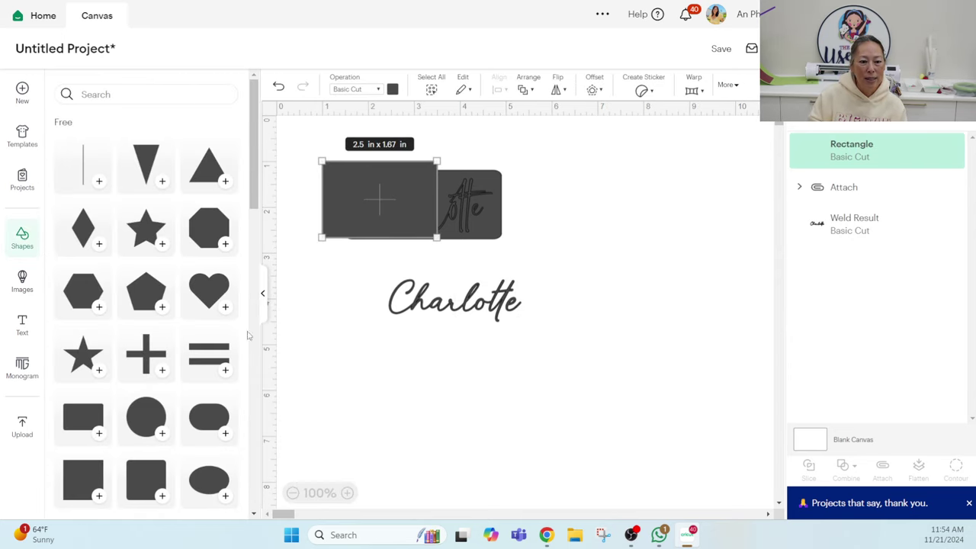
left_click_drag(344, 197, 403, 299)
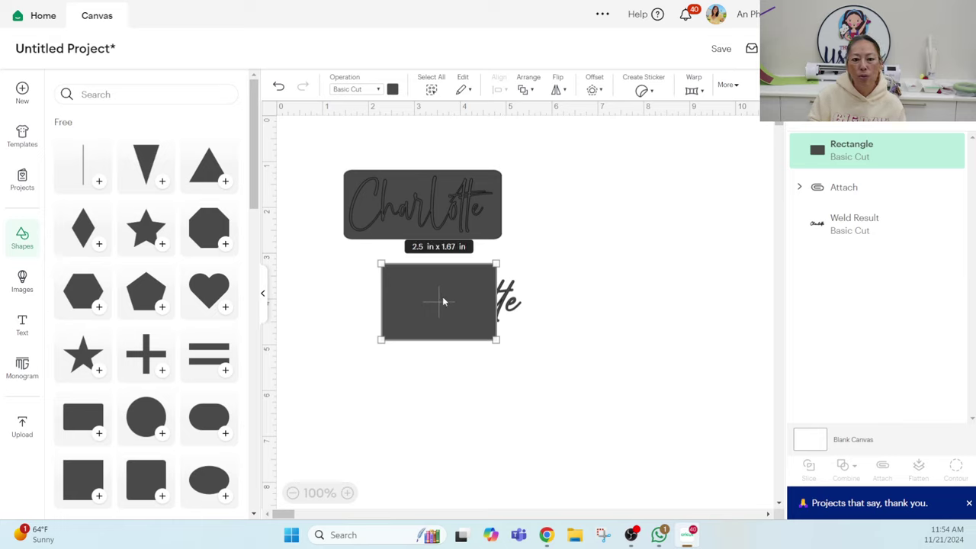
left_click(689, 248)
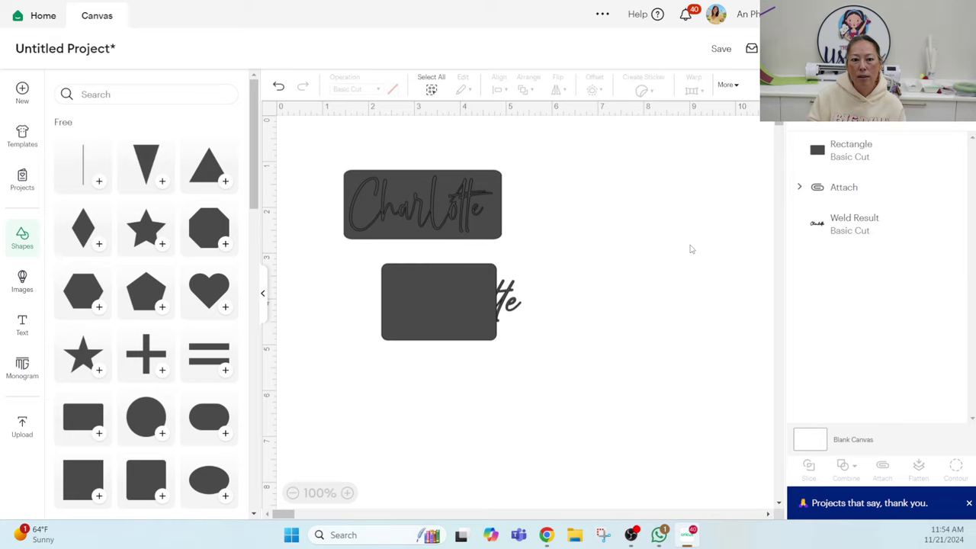
left_click(262, 293)
- Resize the rectangle to 3.1 x 1.32 in and send it behind the lower Charlotte
left_click(256, 299)
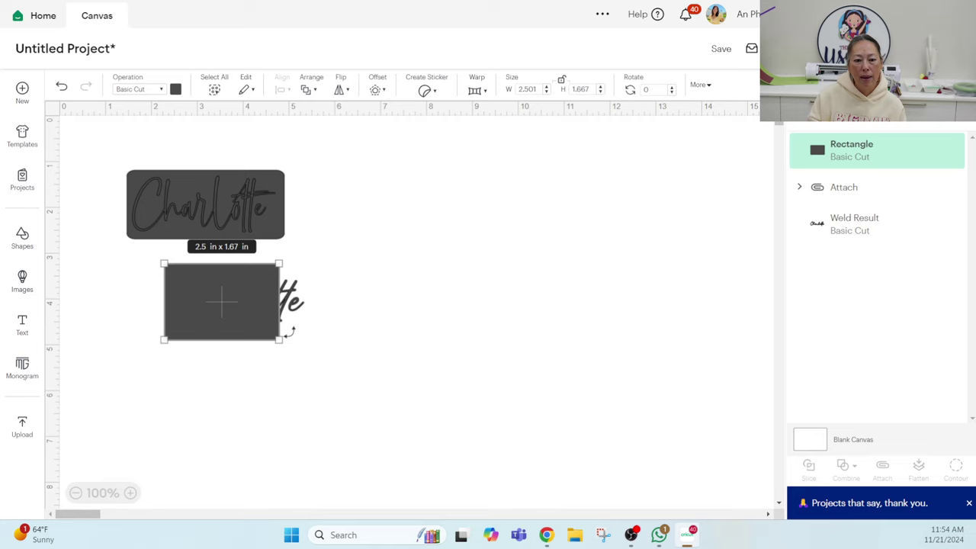
left_click_drag(279, 340, 316, 331)
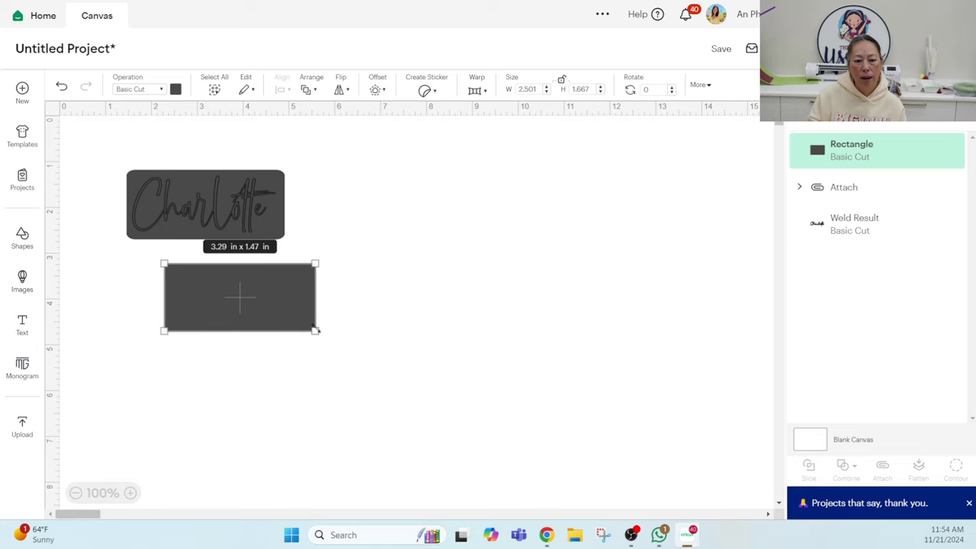
left_click(308, 89)
left_click(348, 182)
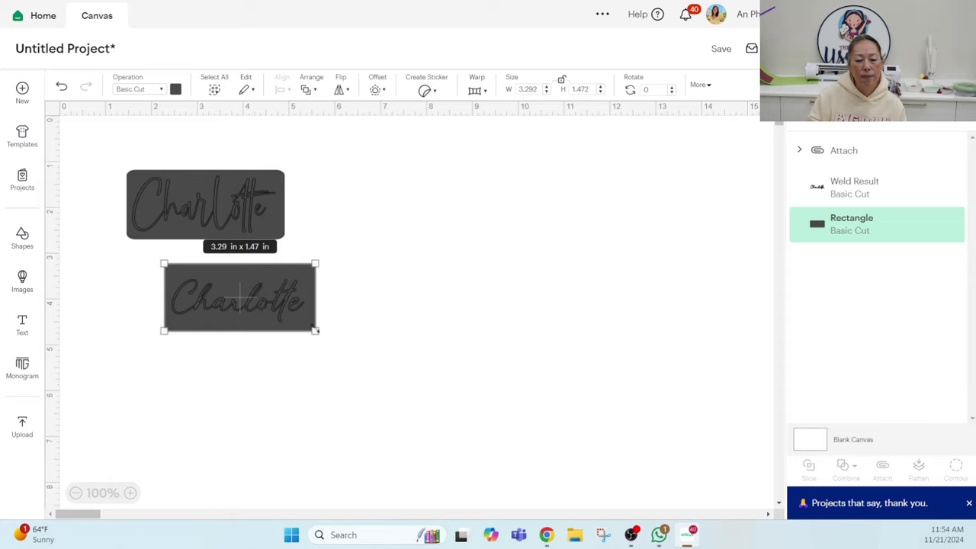
left_click_drag(315, 330, 309, 330)
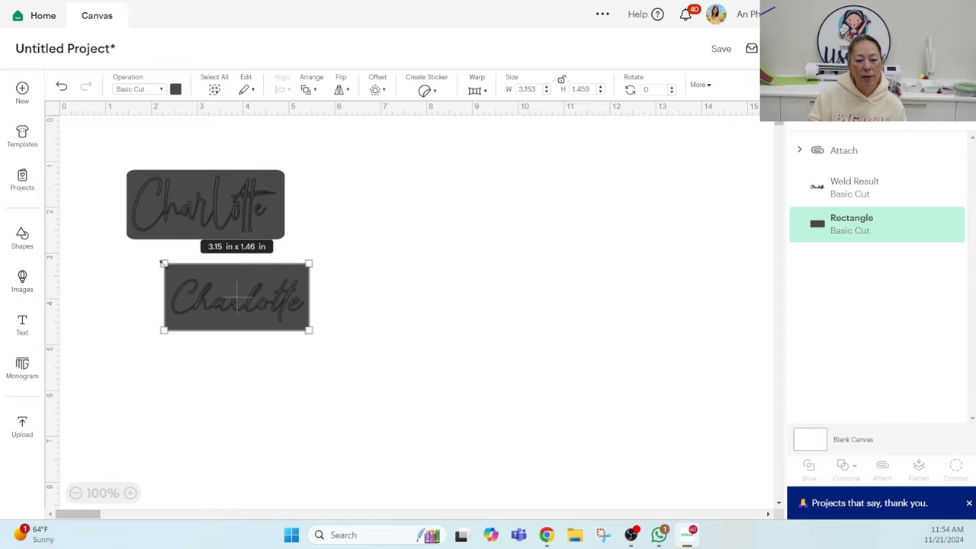
left_click_drag(162, 264, 166, 269)
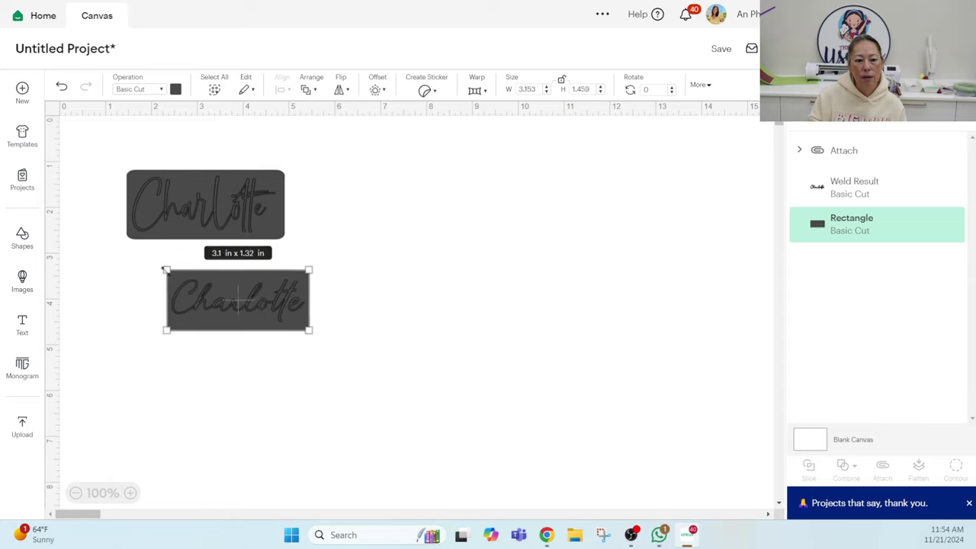
left_click(334, 327)
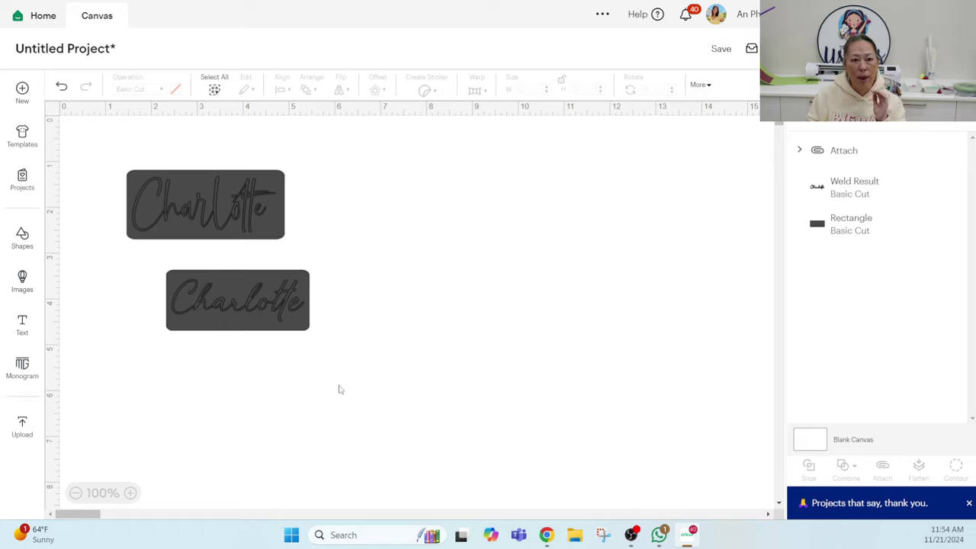
left_click_drag(373, 387, 111, 139)
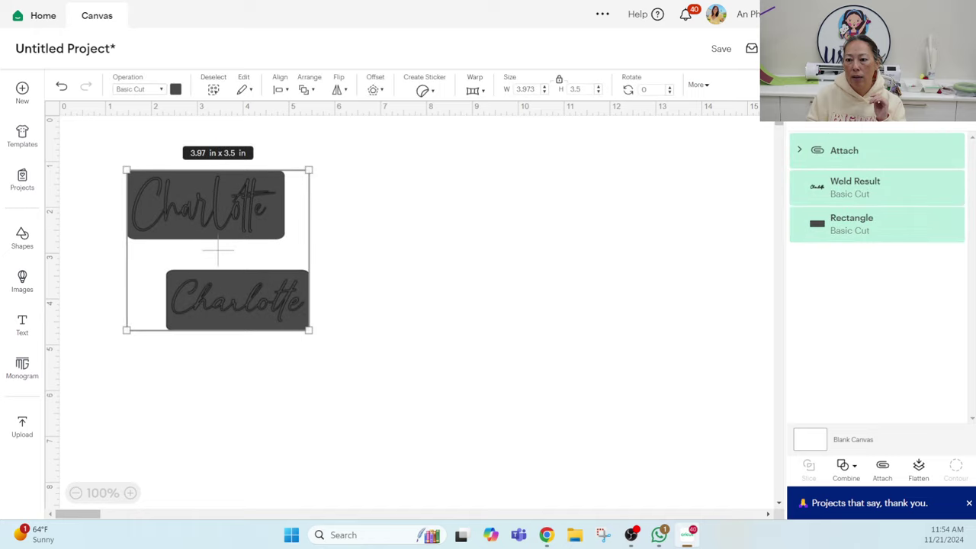
left_click(392, 331)
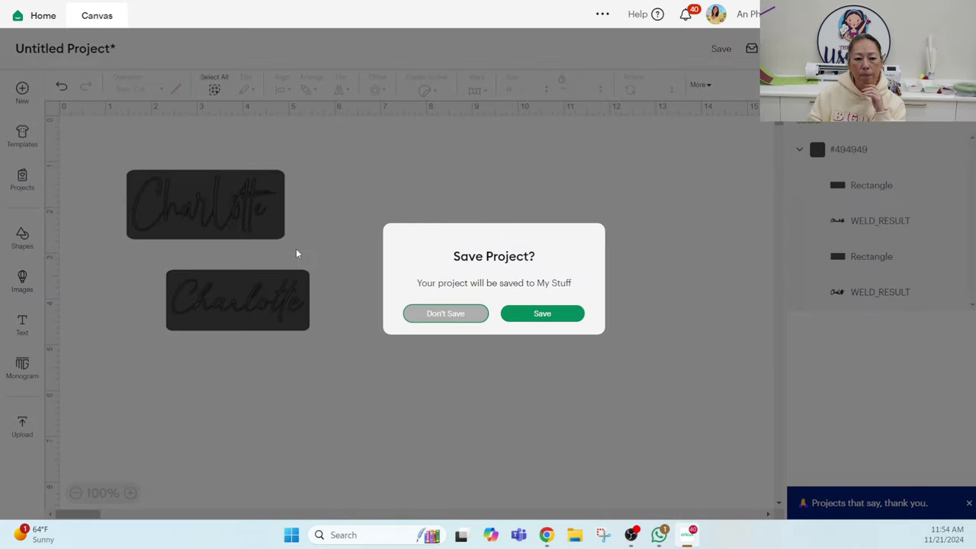
left_click(421, 319)
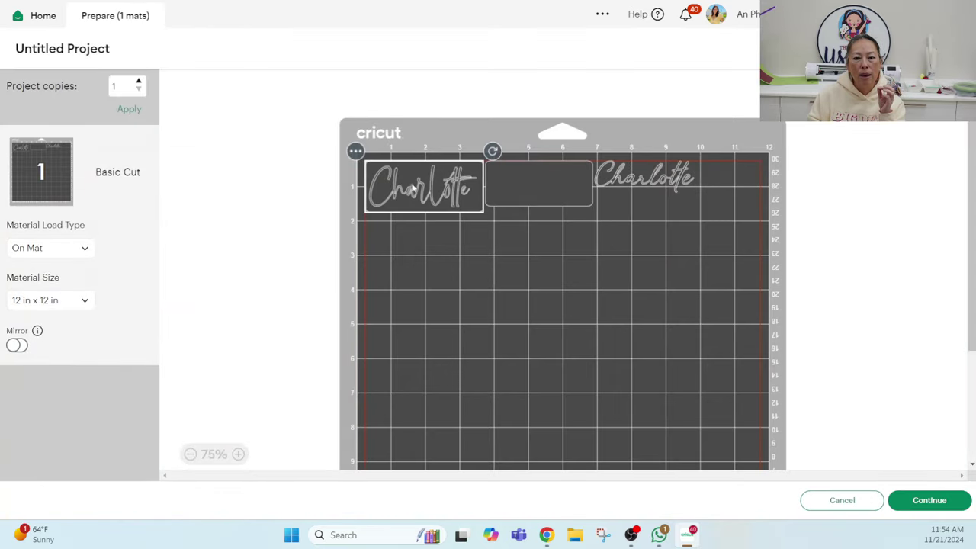
left_click_drag(409, 178, 410, 272)
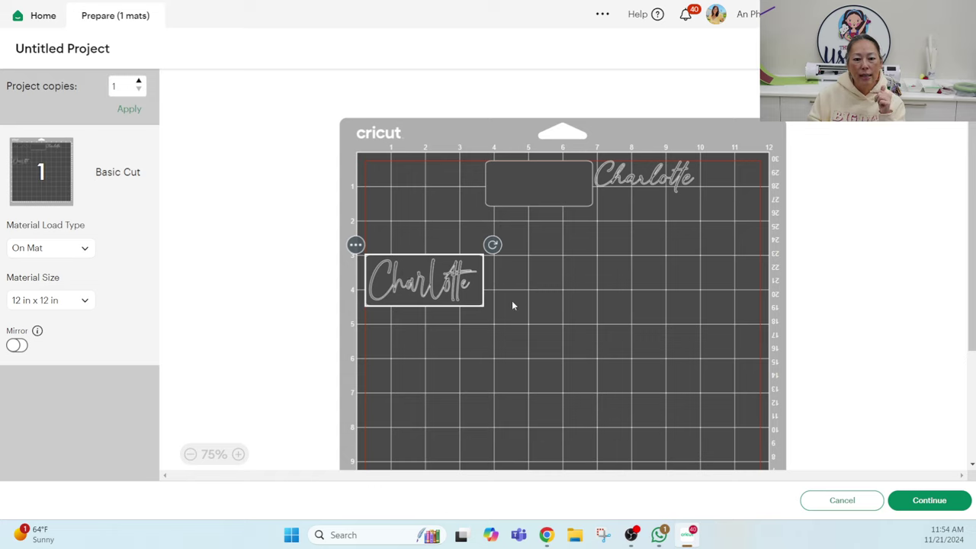
left_click_drag(438, 288, 438, 194)
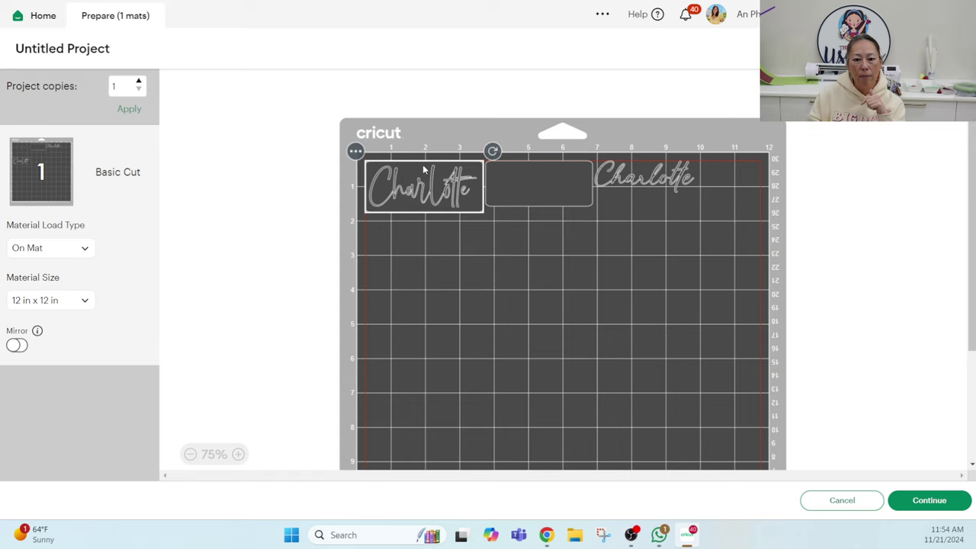
mouse_move(568, 187)
left_mouse_down()
mouse_move(607, 199)
mouse_move(666, 183)
mouse_move(554, 204)
mouse_move(551, 323)
mouse_move(558, 186)
mouse_move(557, 199)
left_mouse_up()
left_click(682, 194)
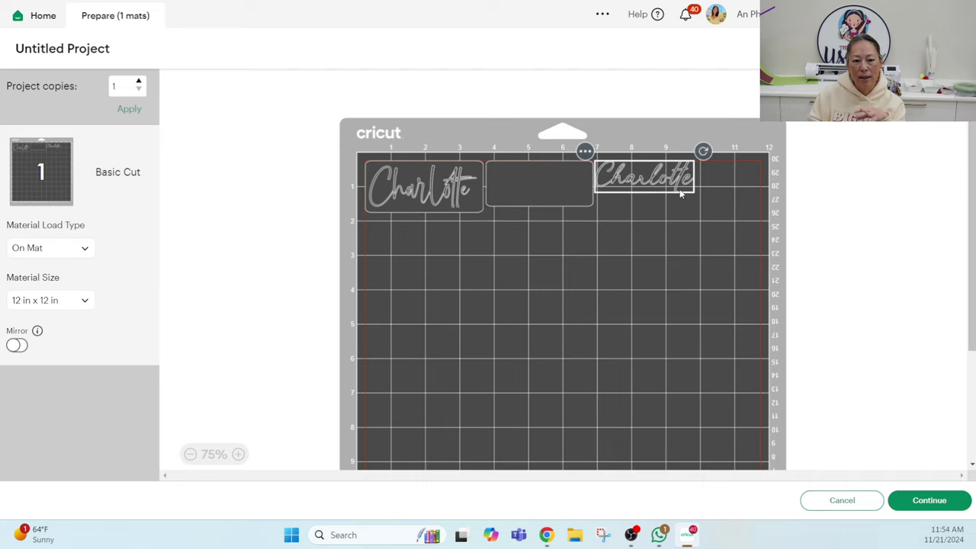
left_click(841, 500)
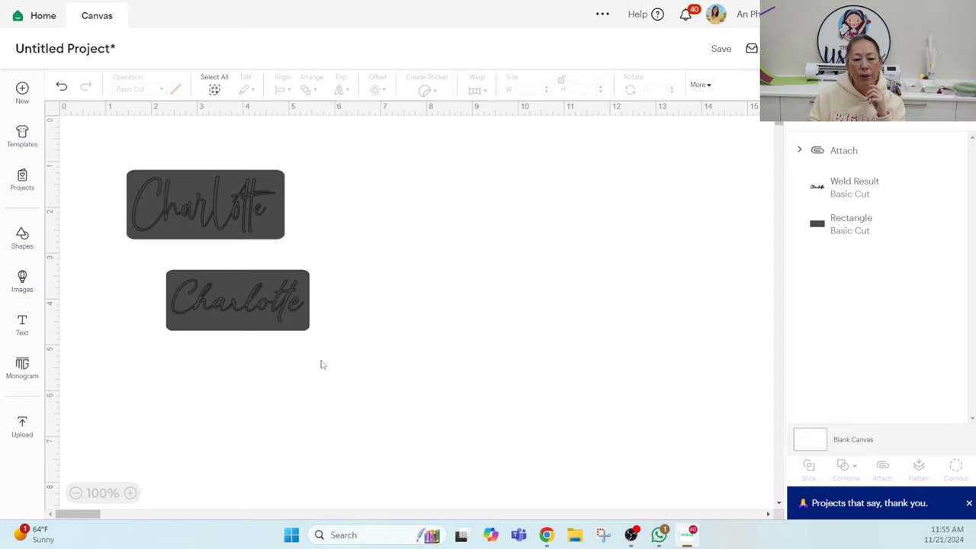
left_click_drag(338, 357, 182, 284)
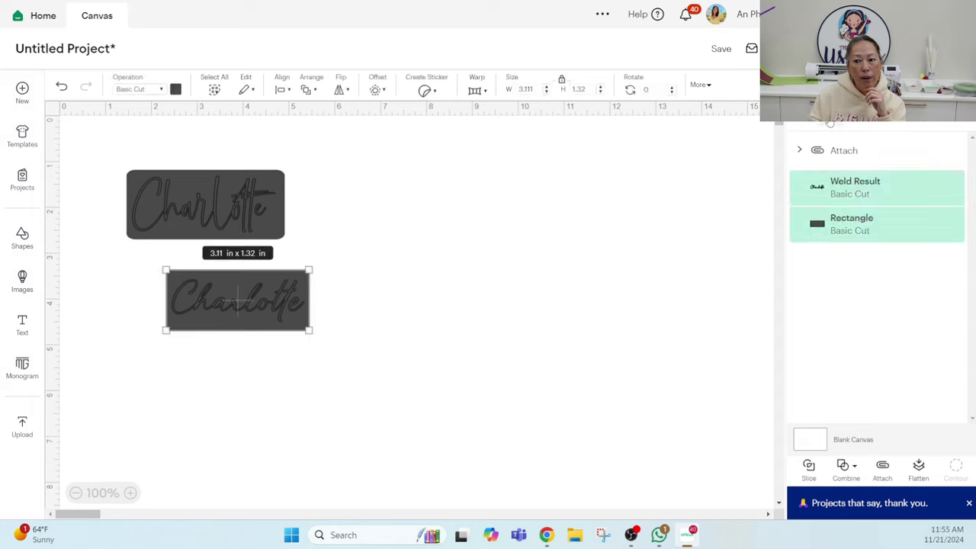
- Group the lower name with its rectangle and rearrange pieces on the mat preview
key("ctrl+g")
left_click(609, 236)
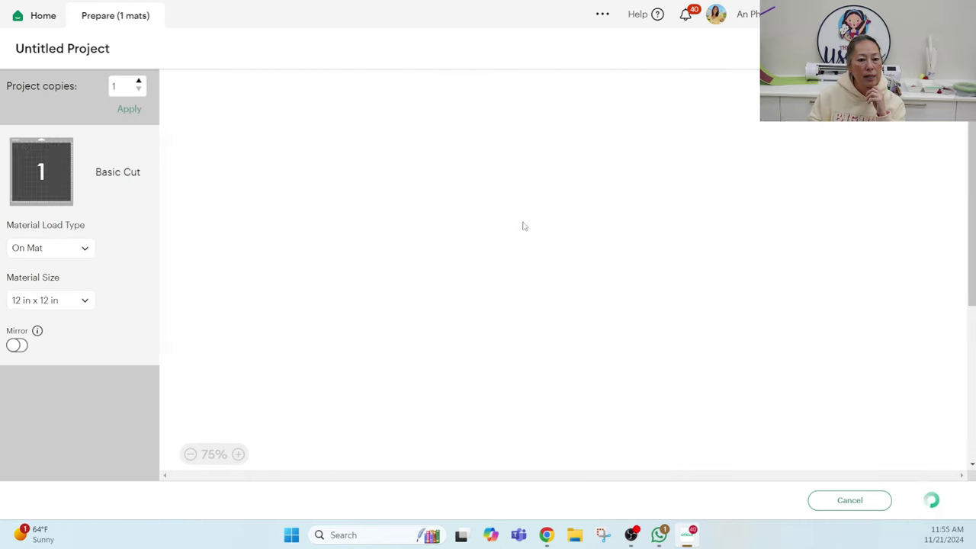
left_click_drag(526, 200, 515, 314)
left_click_drag(645, 212, 620, 194)
left_click_drag(539, 286, 623, 195)
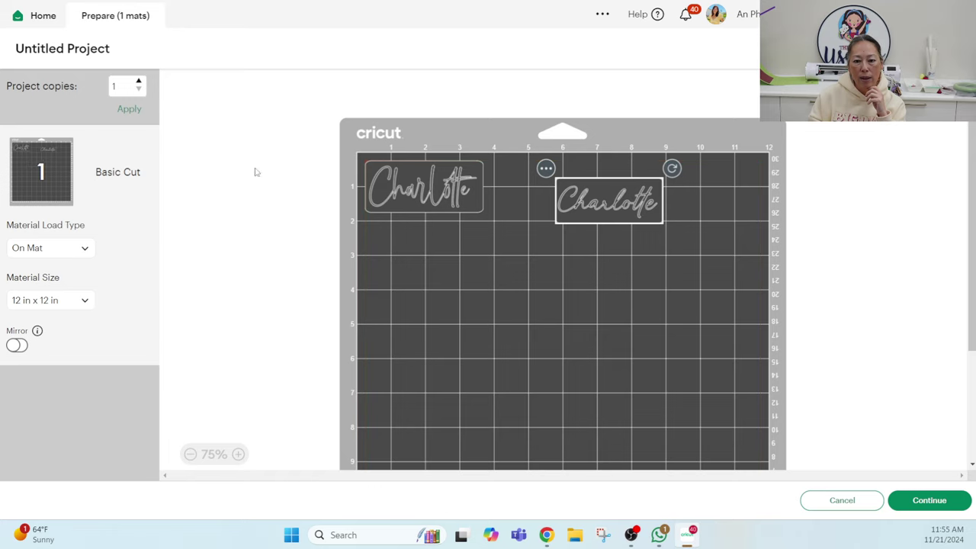
left_click(807, 500)
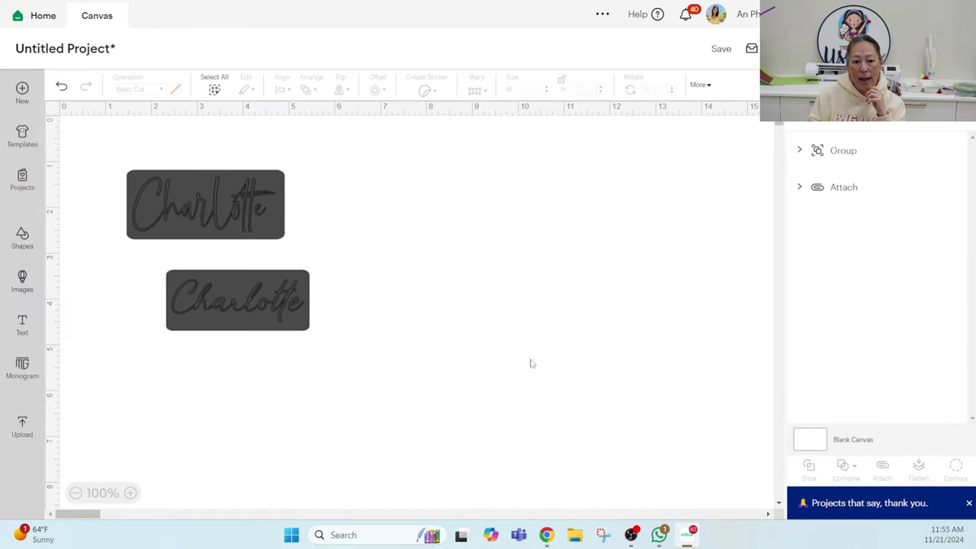
- Attach the lower Charlotte to its weeding box and preview it on the cut mat
left_click_drag(398, 375, 122, 275)
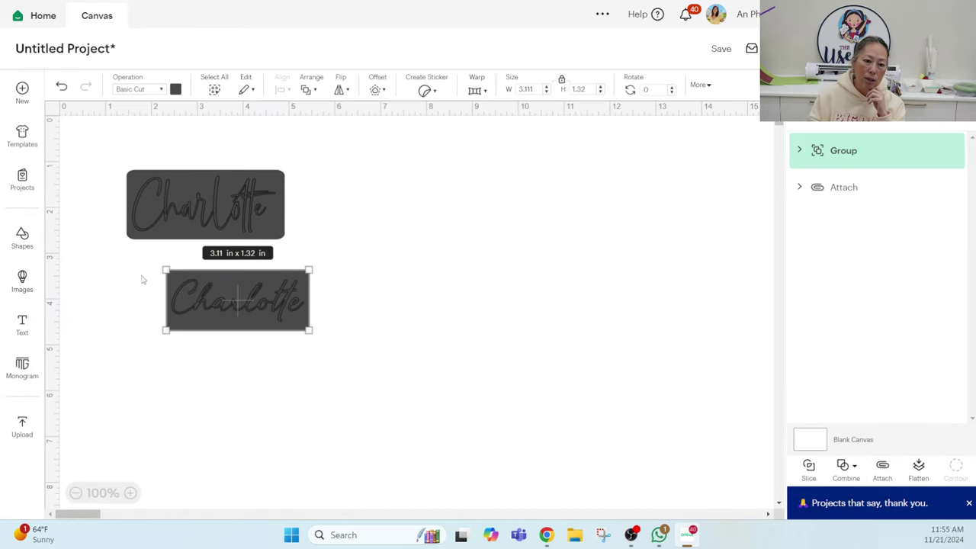
left_click(882, 470)
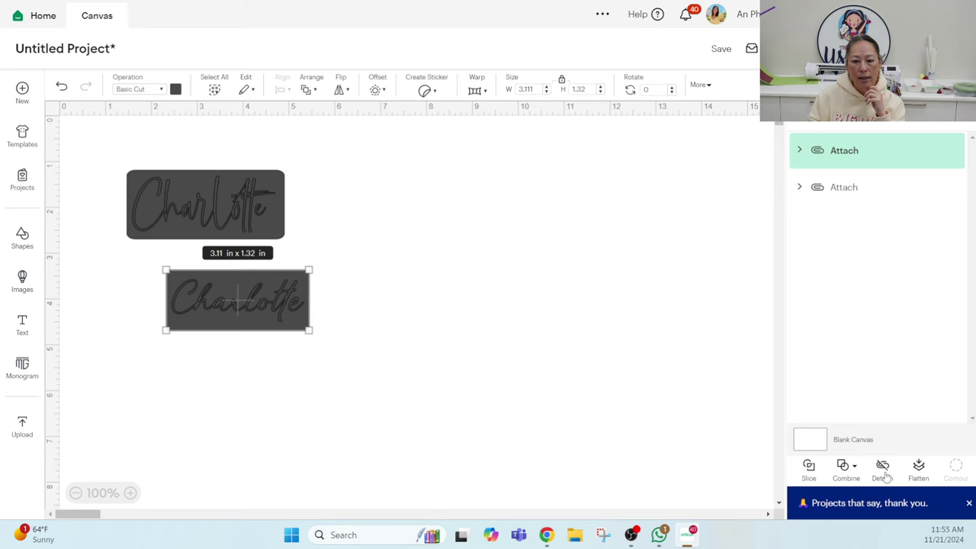
left_click(488, 378)
left_click(793, 48)
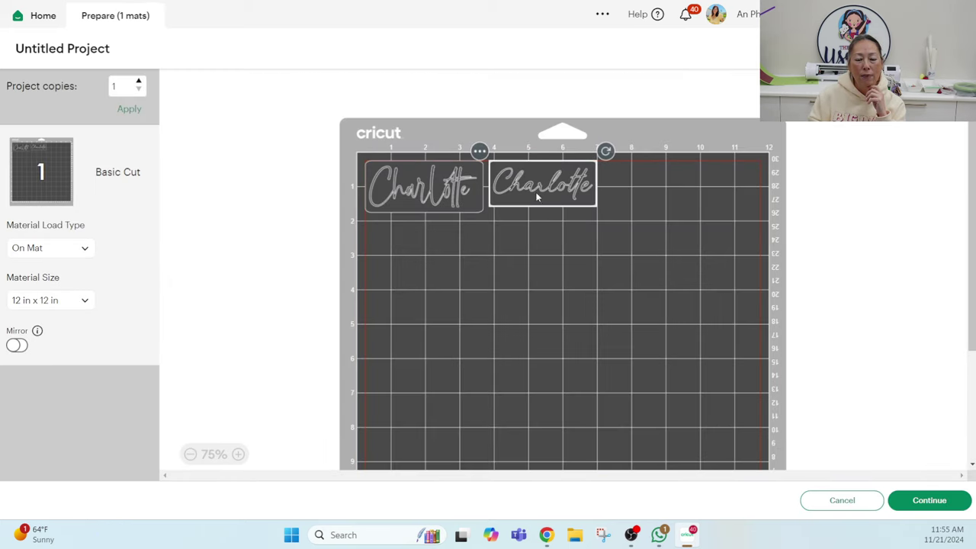
- Turn on Mirror so both Charlotte name plates cut reversed for iron-on
left_click(22, 348)
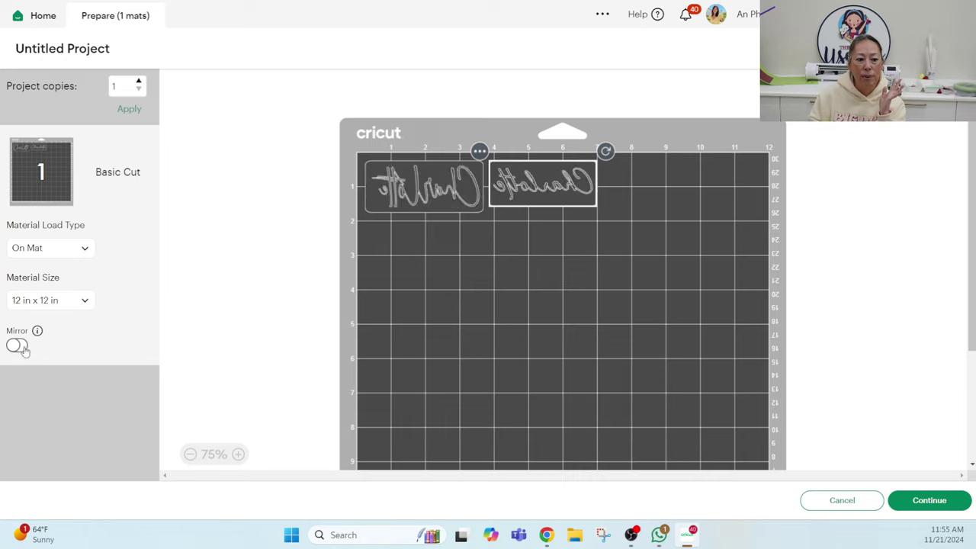
left_click(591, 254)
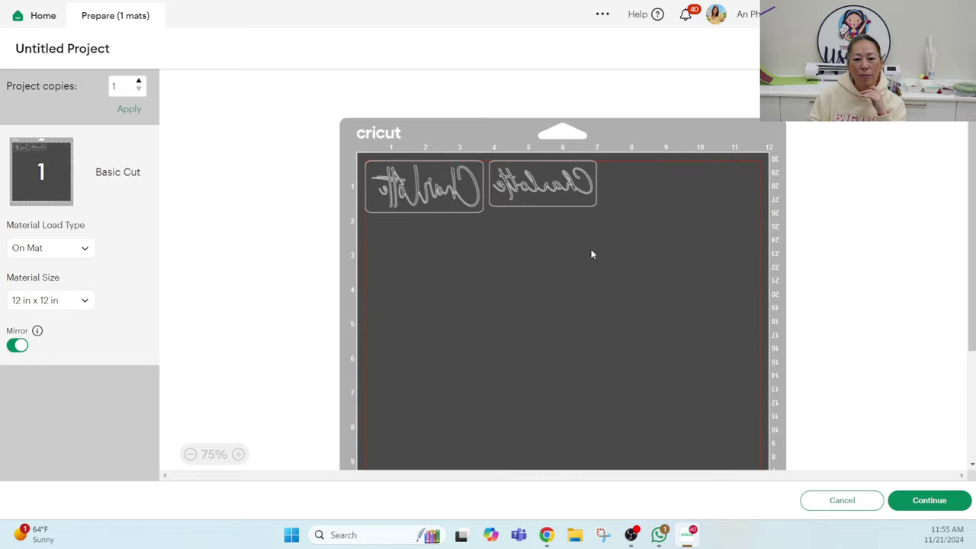